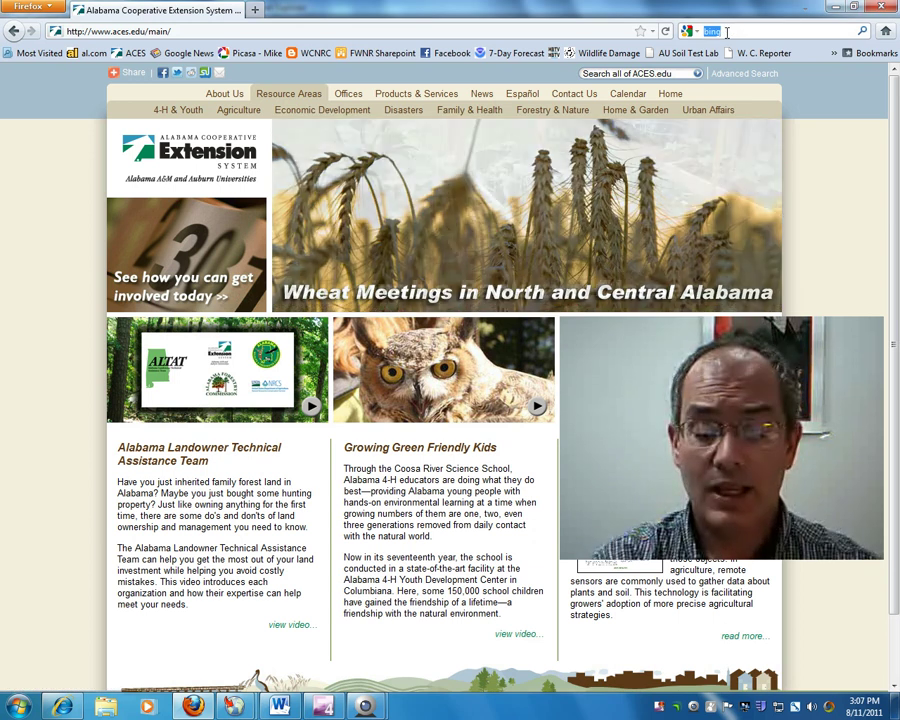
Search Google for "bing", go to the Bing home page and open its Maps service
{"action": "left_click", "coordinate": [727, 33]}
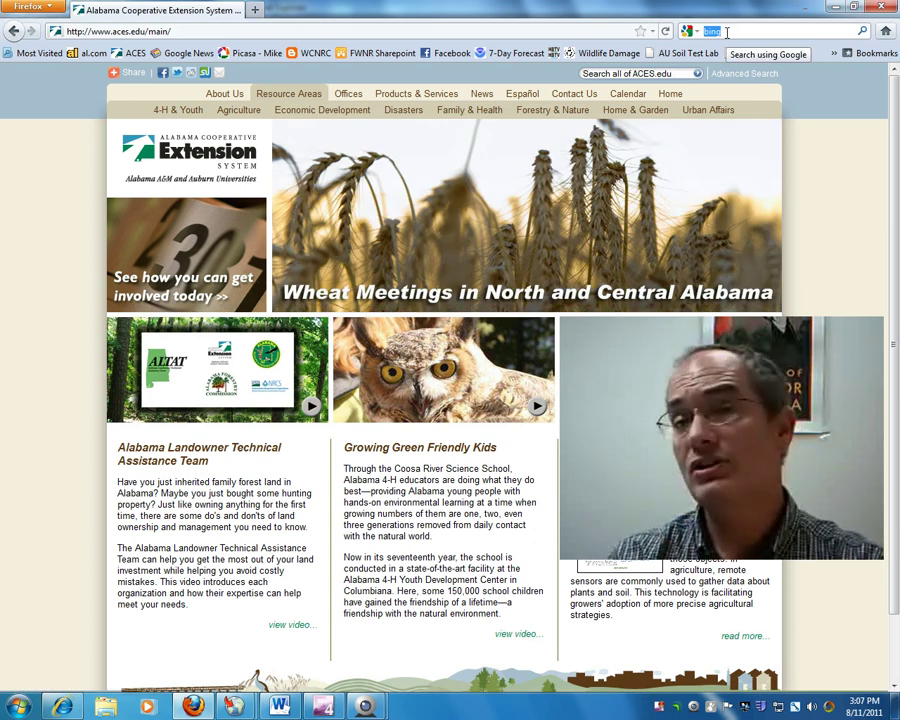
{"action": "key", "text": "Return"}
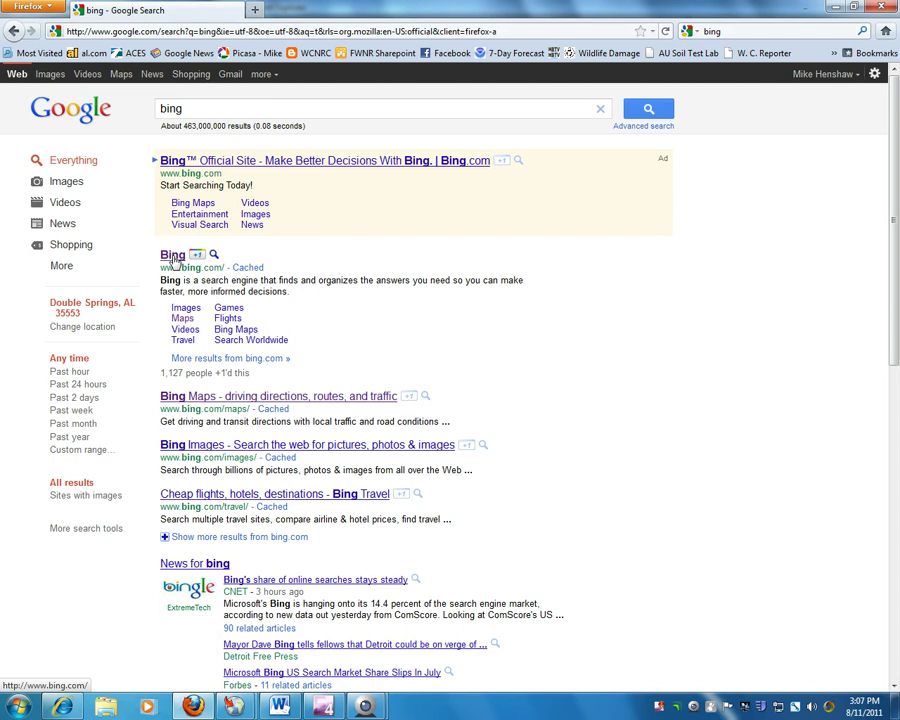
{"action": "left_click", "coordinate": [172, 255]}
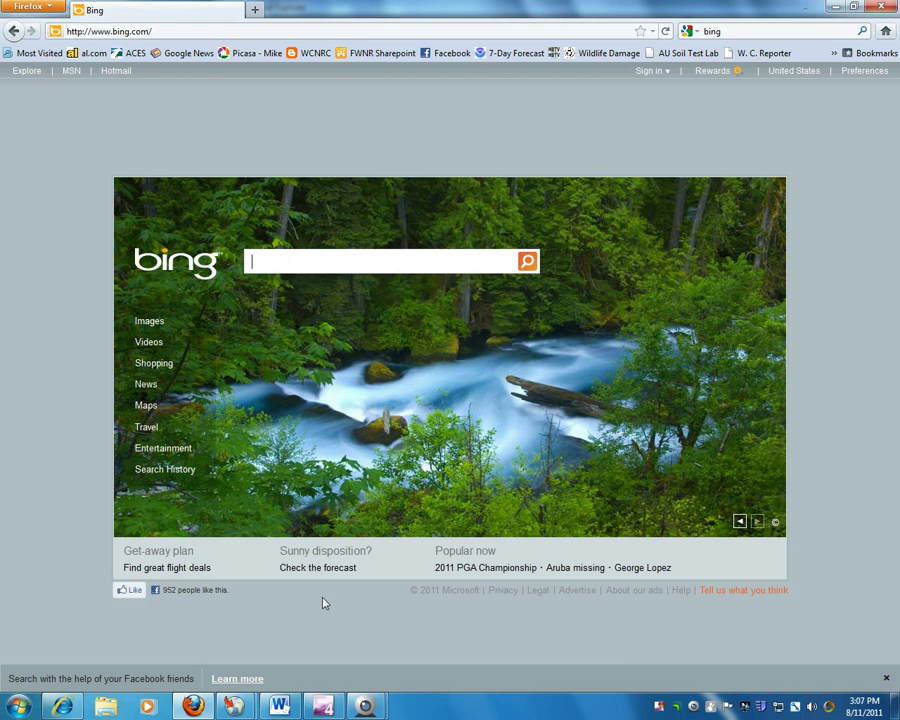
{"action": "left_click", "coordinate": [147, 410]}
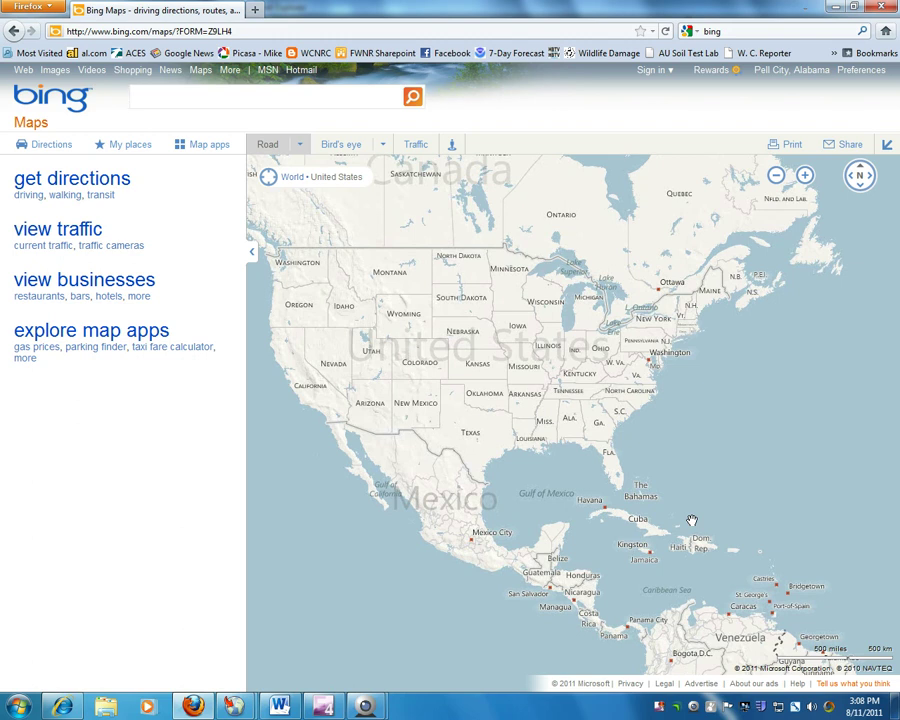
Sign in with Windows Live by entering the account's Windows Live ID and password, and agree to continue sending the information
{"action": "left_click", "coordinate": [651, 72]}
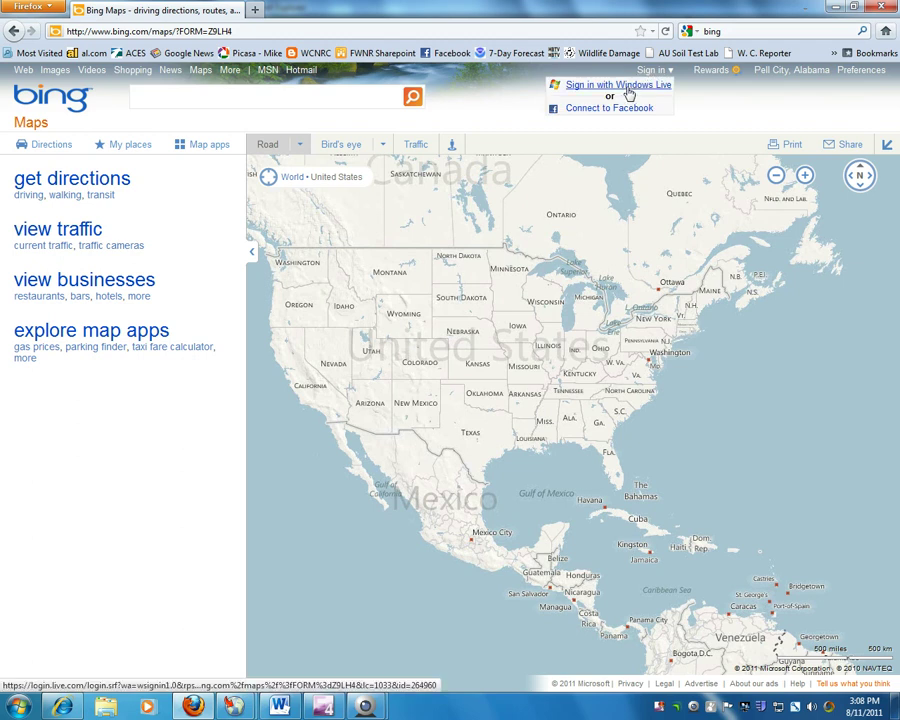
{"action": "left_click", "coordinate": [631, 89]}
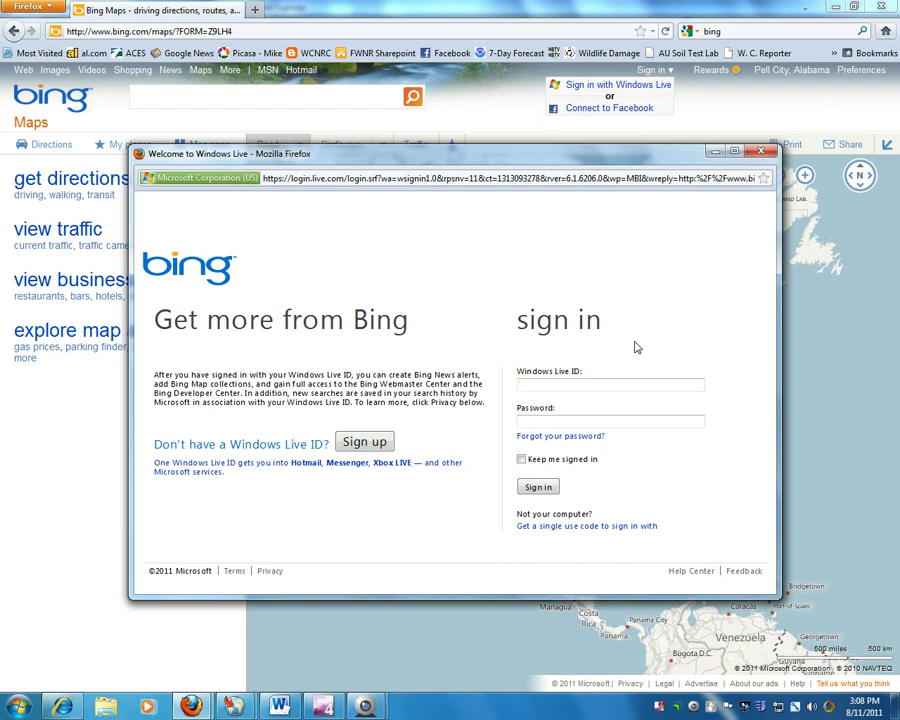
{"action": "type", "text": "k"}
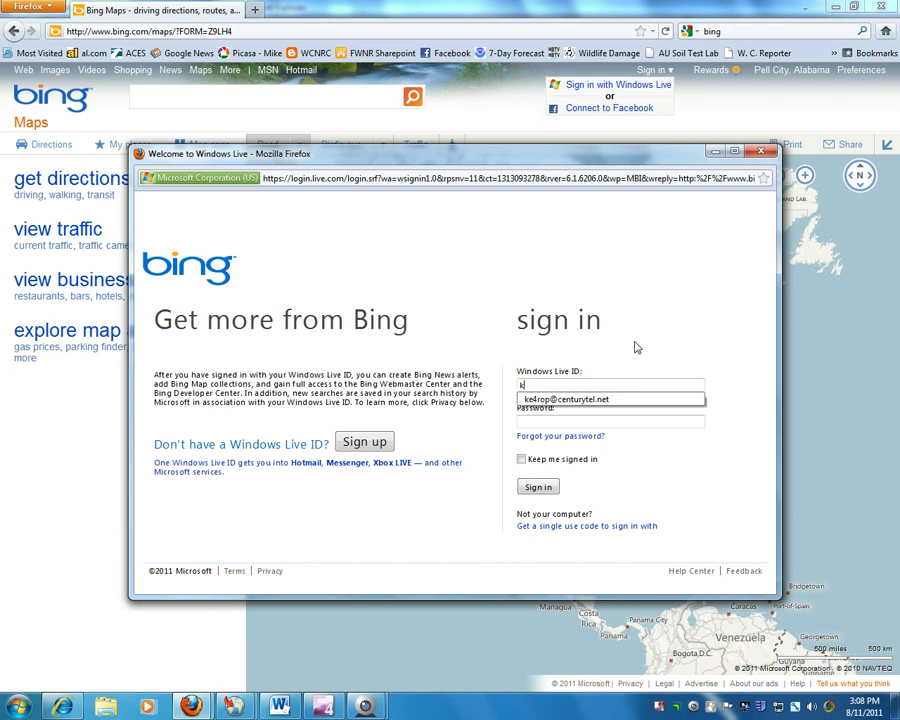
{"action": "left_click", "coordinate": [580, 399]}
{"action": "left_click", "coordinate": [548, 423]}
{"action": "type", "text": "••••••••"}
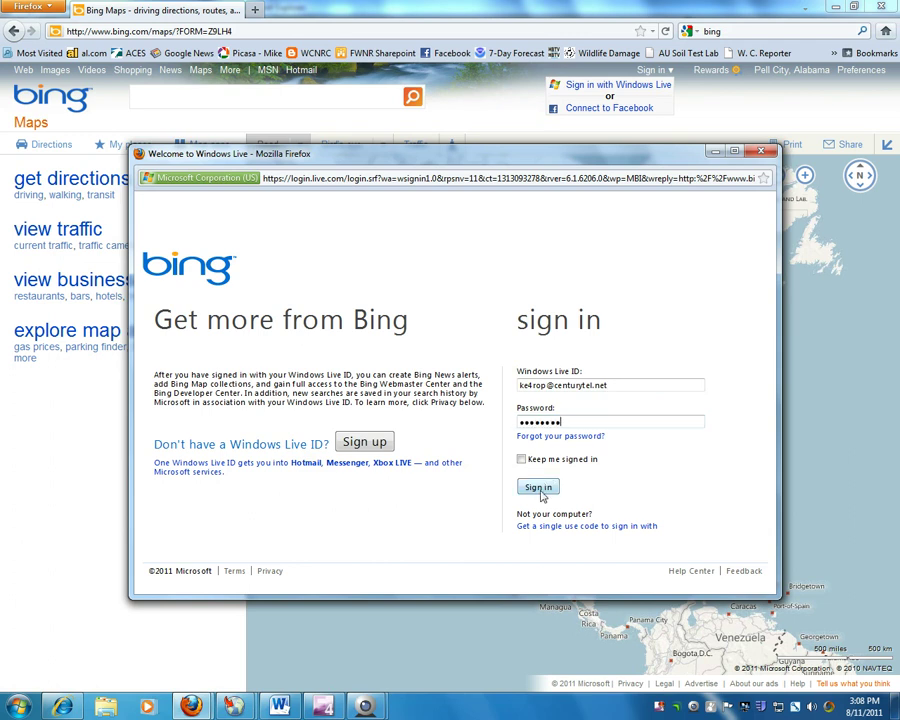
{"action": "left_click", "coordinate": [538, 487]}
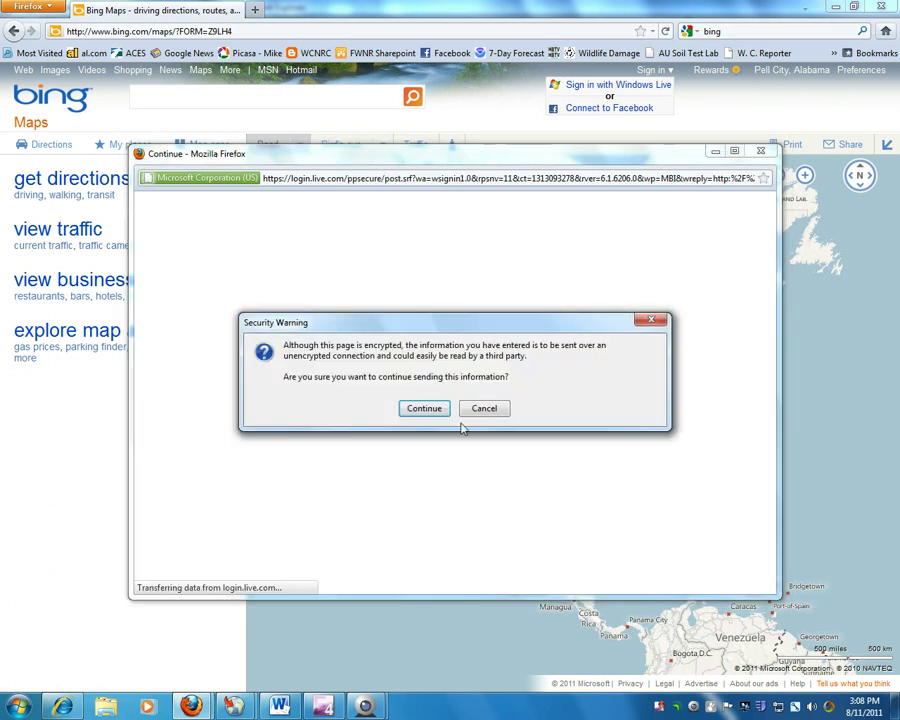
{"action": "left_click", "coordinate": [424, 408]}
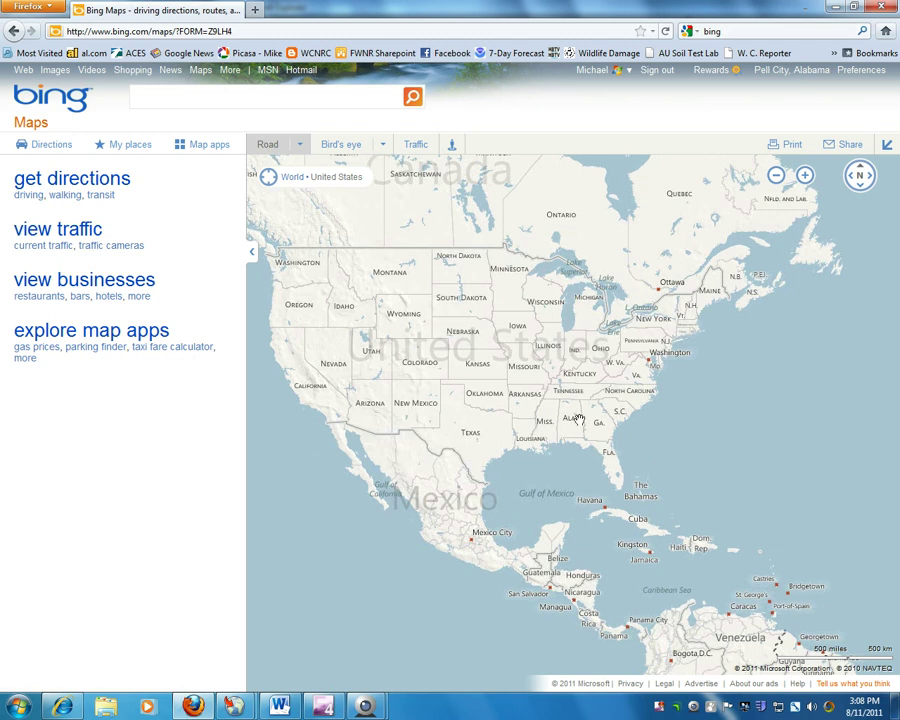
Bring the map to the area along Highway 33 just north of Double Springs in Winston County, Alabama
{"action": "scroll", "coordinate": [568, 410], "scroll_direction": "up", "scroll_amount": 1}
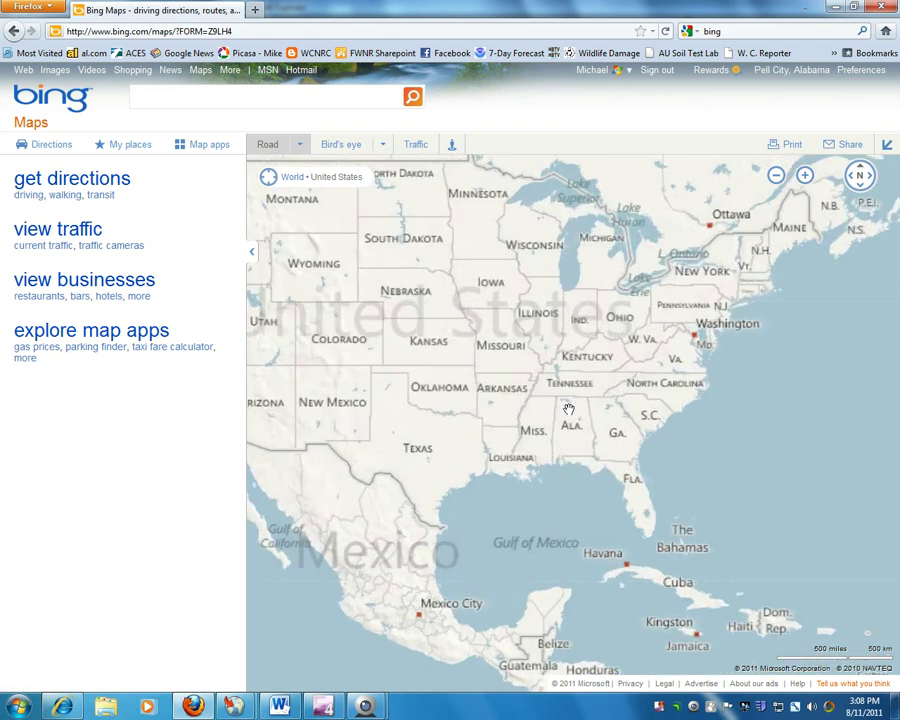
{"action": "scroll", "coordinate": [573, 418], "scroll_direction": "up", "scroll_amount": 1}
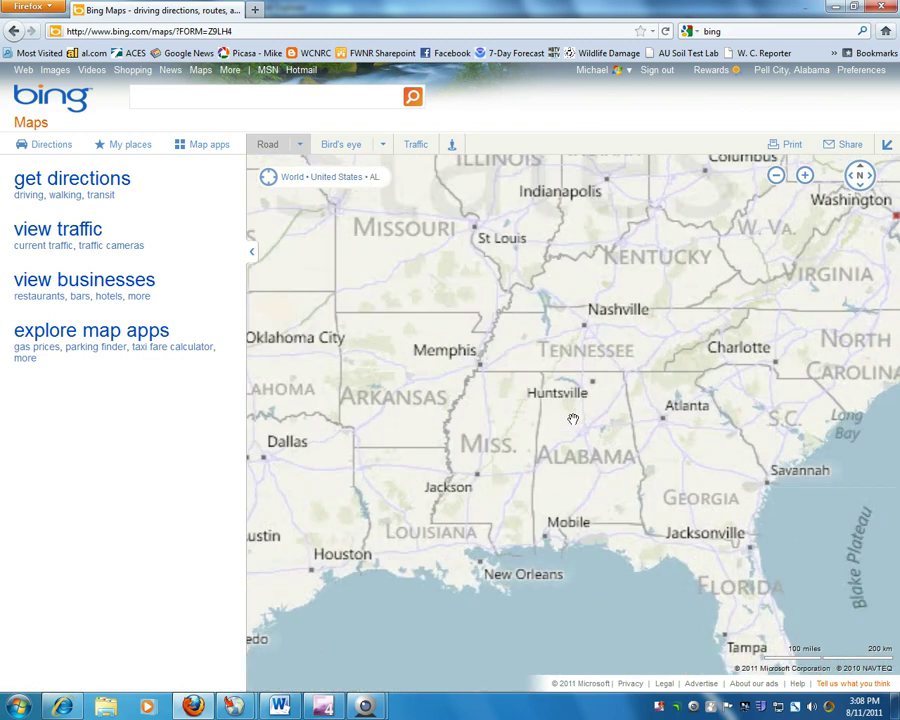
{"action": "scroll", "coordinate": [568, 410], "scroll_direction": "up", "scroll_amount": 1}
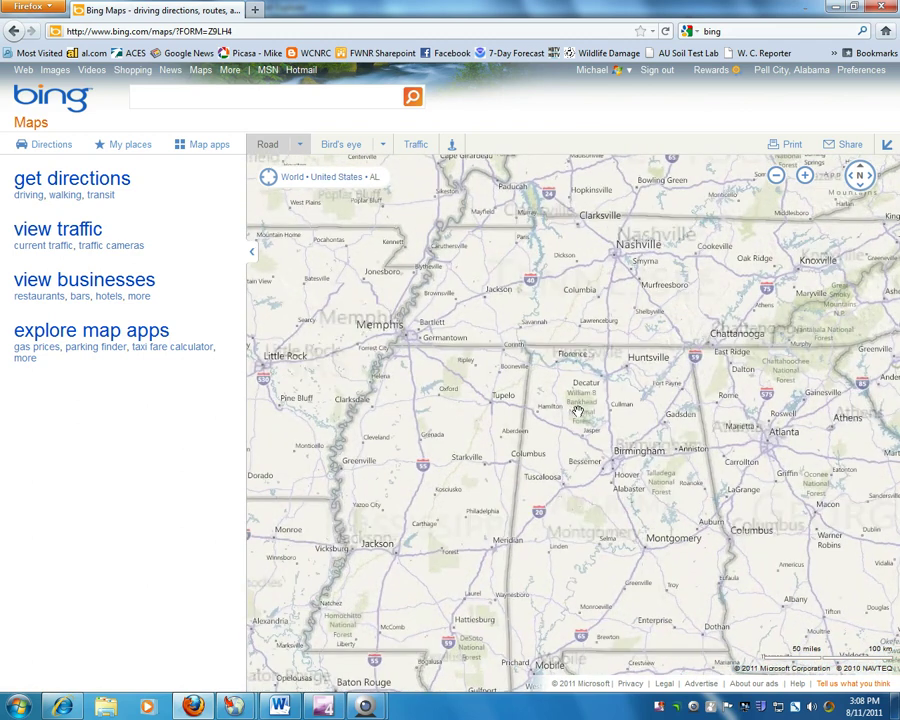
{"action": "scroll", "coordinate": [579, 413], "scroll_direction": "up", "scroll_amount": 1}
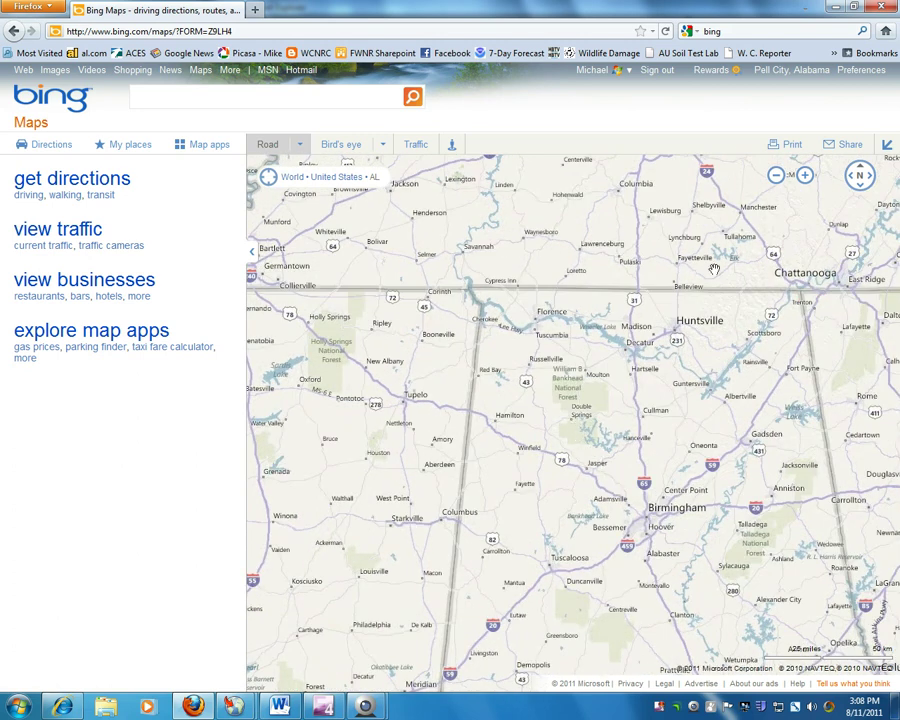
{"action": "left_click", "coordinate": [805, 178]}
{"action": "left_click", "coordinate": [805, 178]}
{"action": "left_click", "coordinate": [805, 178]}
{"action": "left_click", "coordinate": [805, 178]}
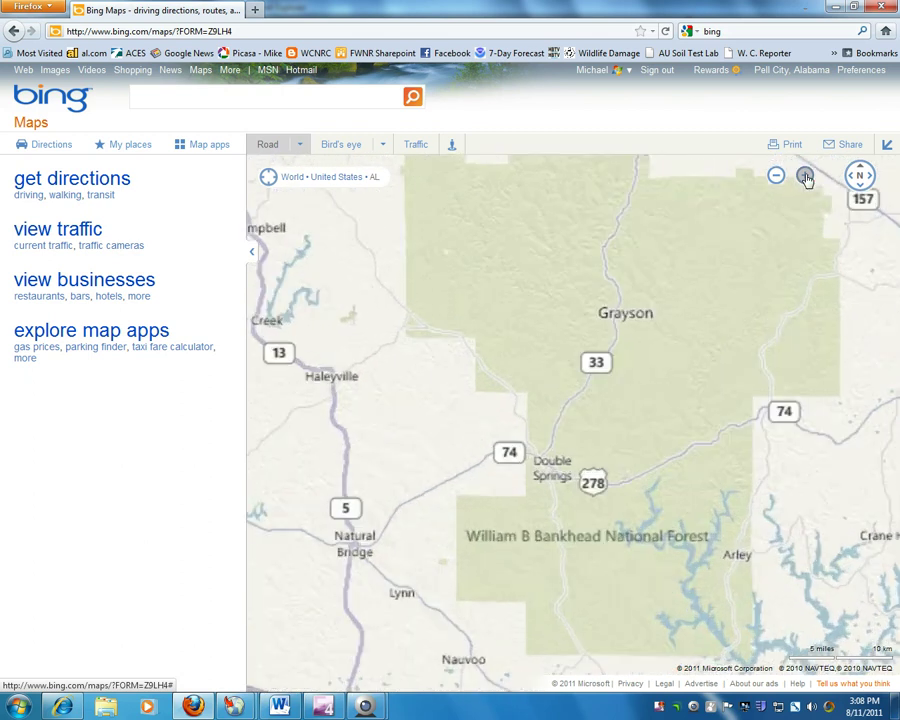
{"action": "left_click", "coordinate": [805, 178]}
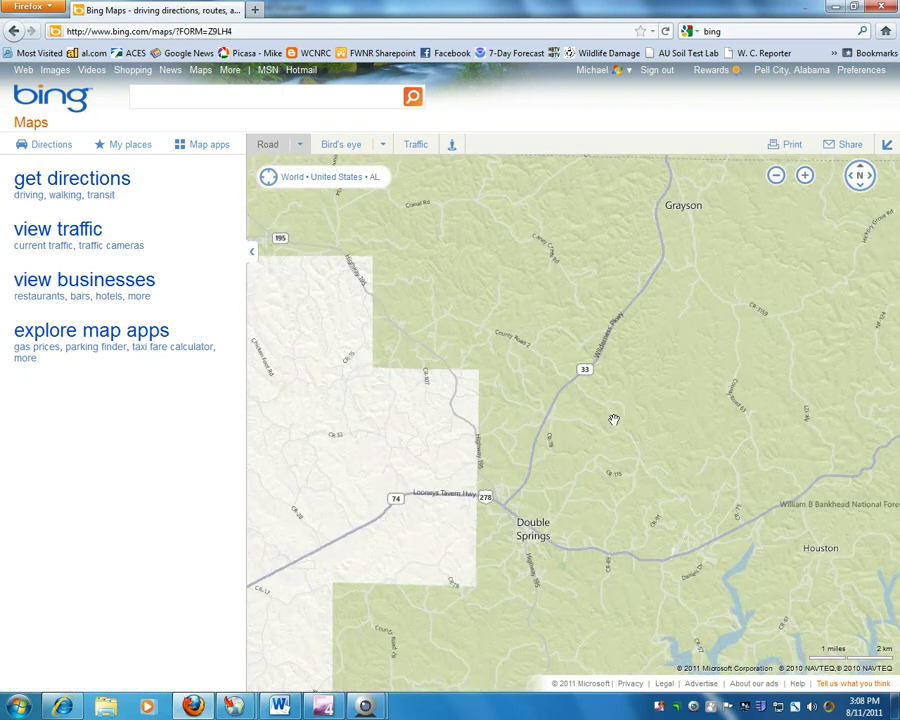
{"action": "scroll", "coordinate": [556, 445], "scroll_direction": "up", "scroll_amount": 1}
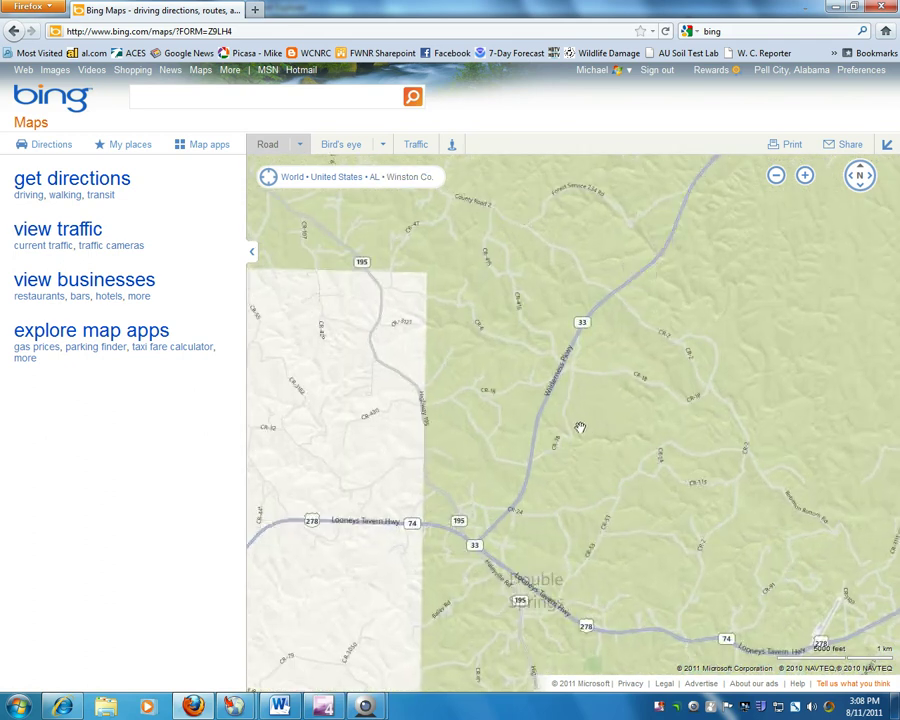
{"action": "scroll", "coordinate": [576, 424], "scroll_direction": "up", "scroll_amount": 1}
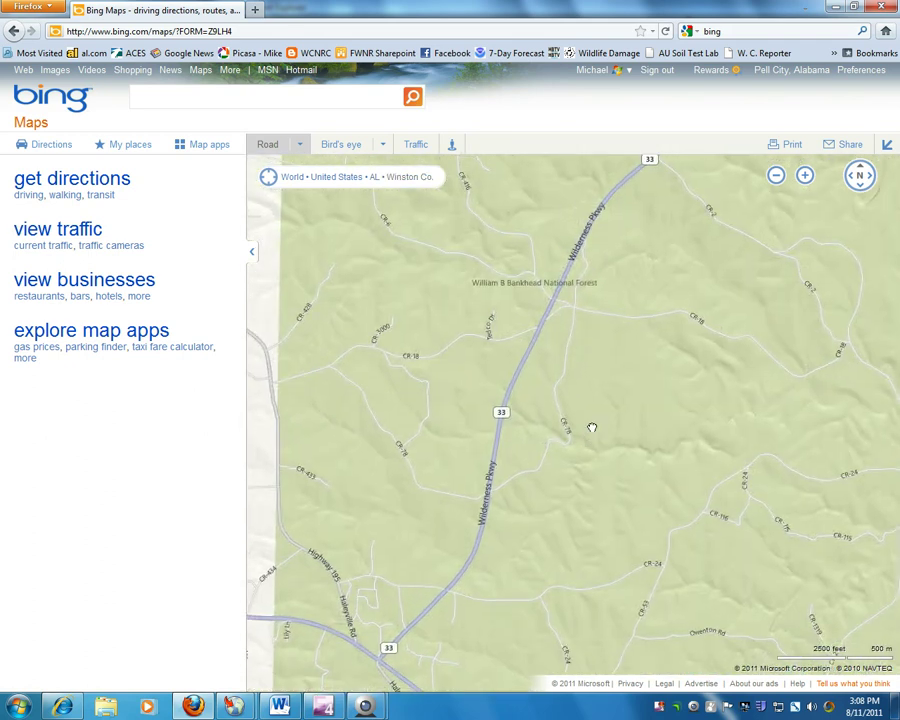
{"action": "left_click_drag", "start_coordinate": [592, 422], "coordinate": [598, 388]}
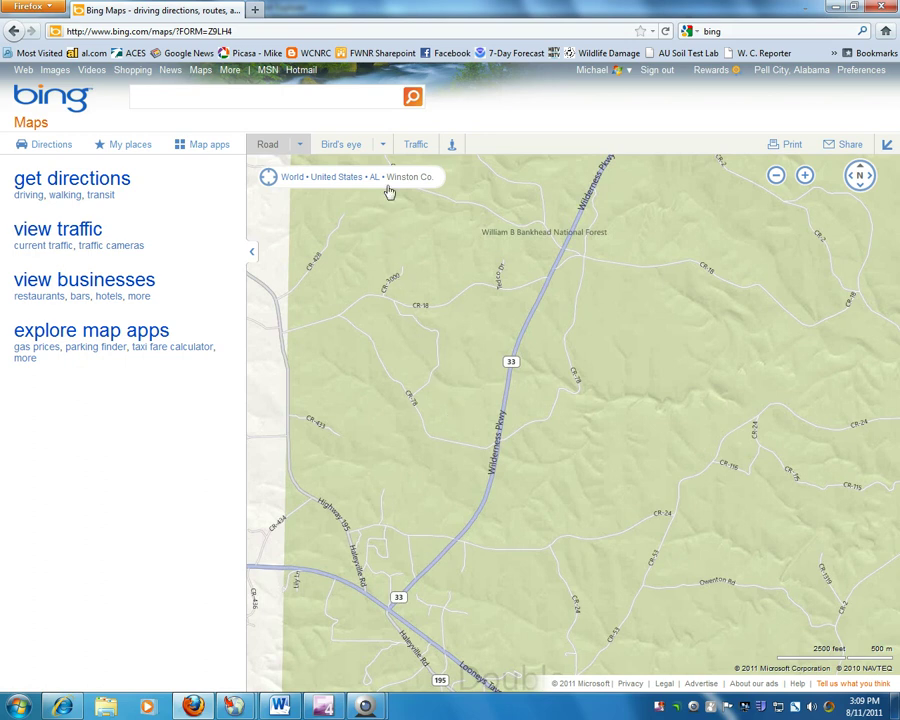
Switch the map to Aerial imagery and fill the view with the L-shaped pond east of CR-78
{"action": "left_click", "coordinate": [383, 145]}
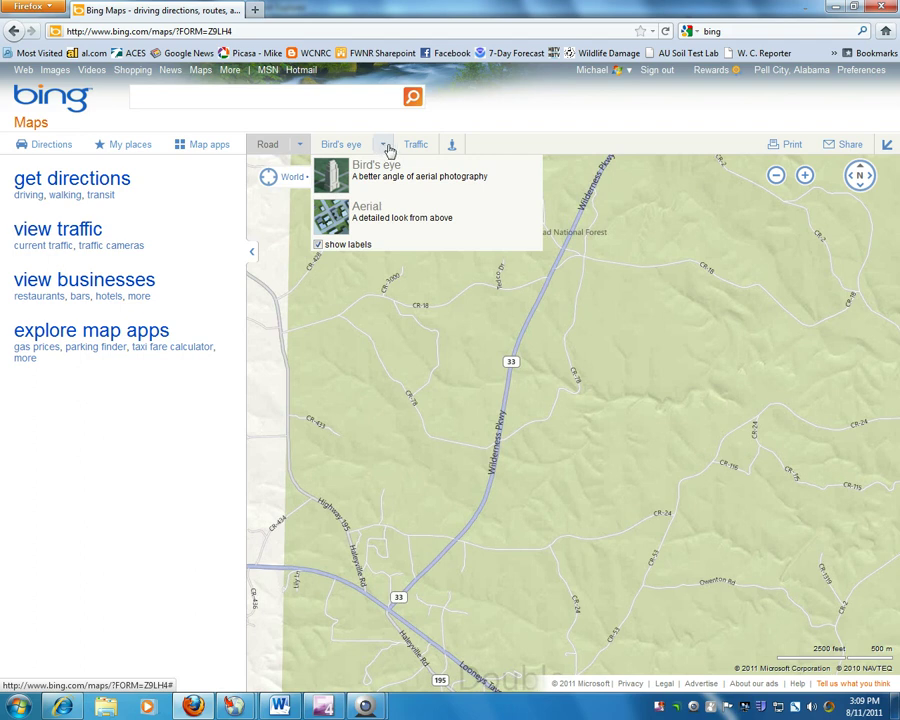
{"action": "left_click", "coordinate": [393, 214]}
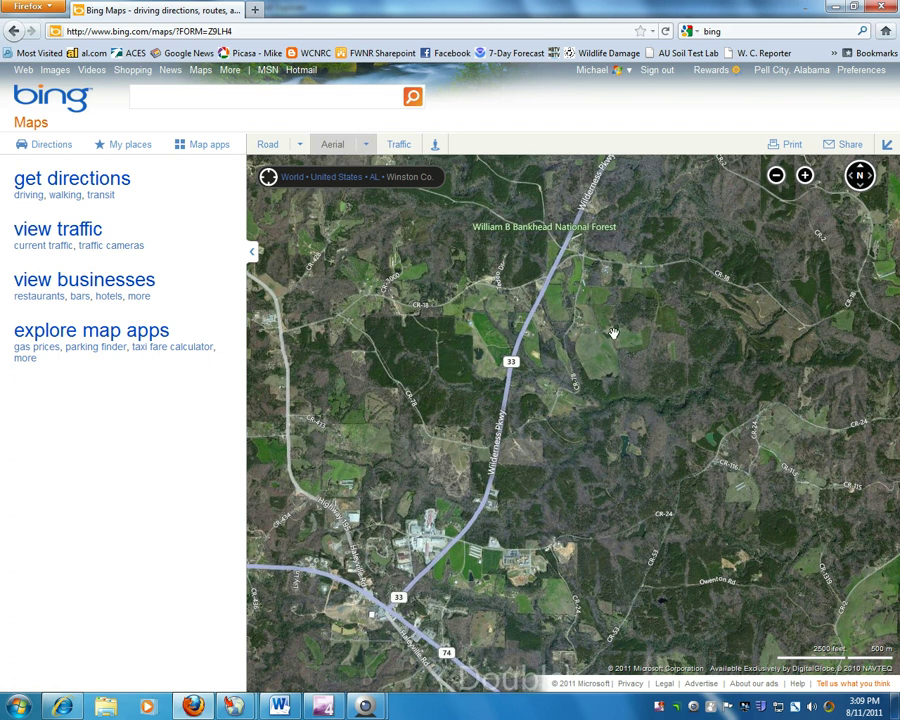
{"action": "scroll", "coordinate": [613, 333], "scroll_direction": "up", "scroll_amount": 1}
{"action": "scroll", "coordinate": [613, 333], "scroll_direction": "up", "scroll_amount": 1}
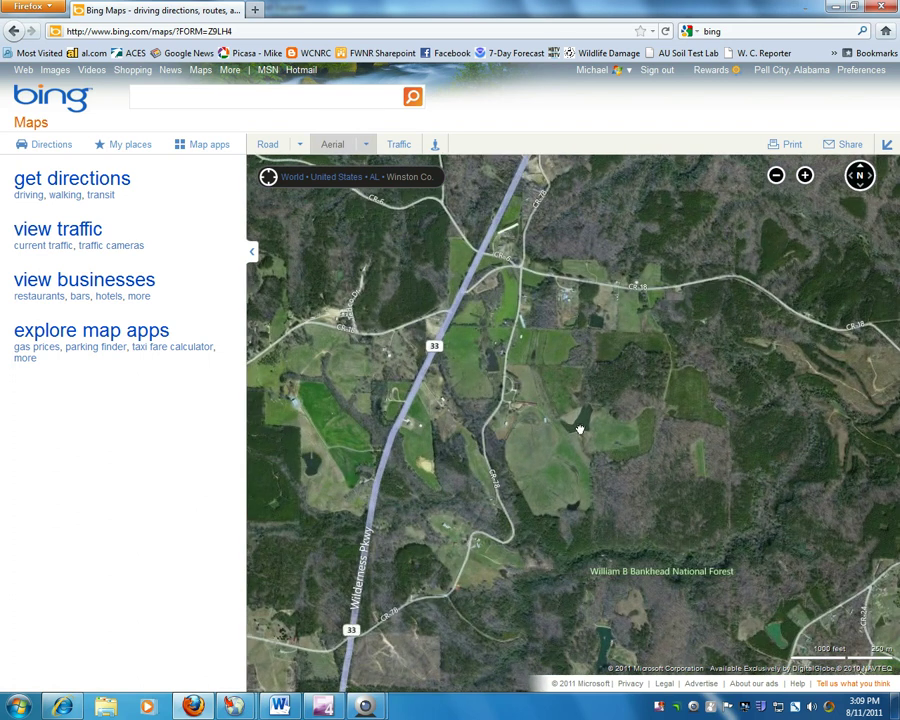
{"action": "scroll", "coordinate": [588, 411], "scroll_direction": "up", "scroll_amount": 2}
{"action": "scroll", "coordinate": [586, 410], "scroll_direction": "up", "scroll_amount": 1}
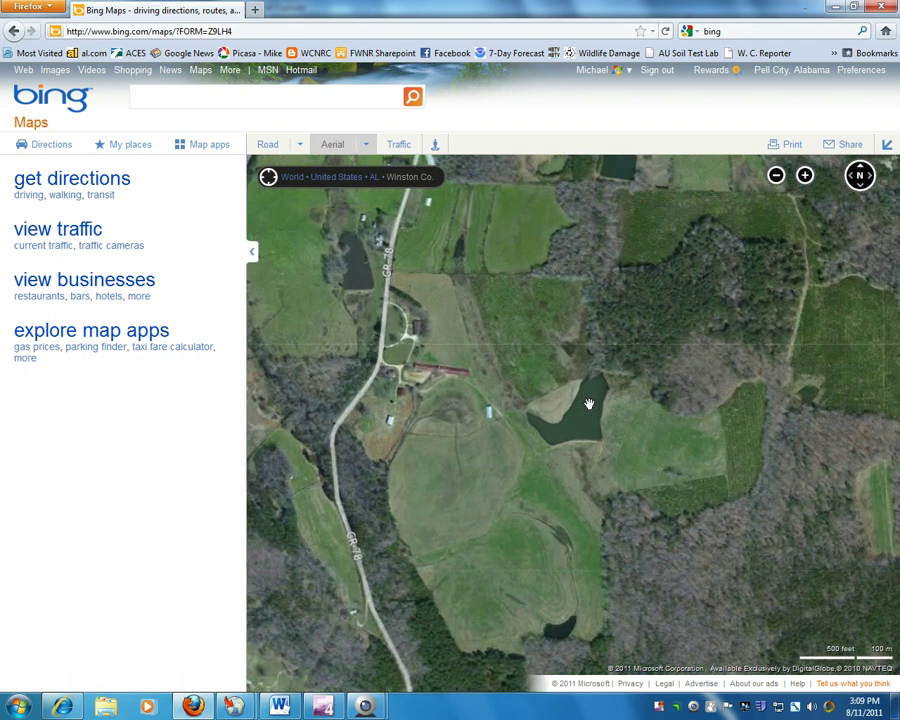
{"action": "scroll", "coordinate": [577, 427], "scroll_direction": "up", "scroll_amount": 1}
{"action": "left_click_drag", "start_coordinate": [576, 430], "coordinate": [601, 419]}
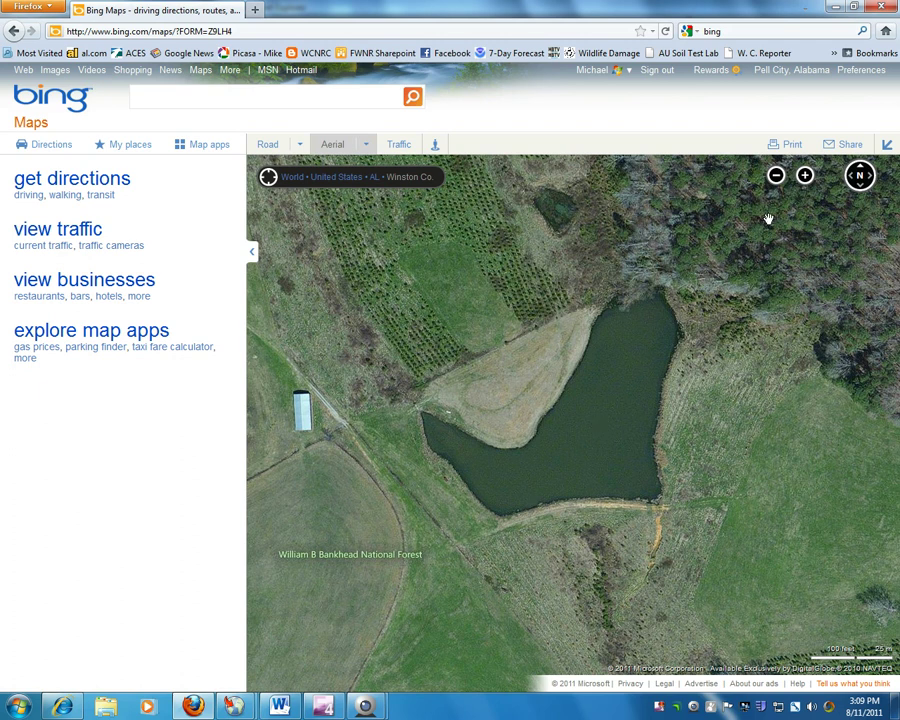
{"action": "left_click", "coordinate": [805, 178]}
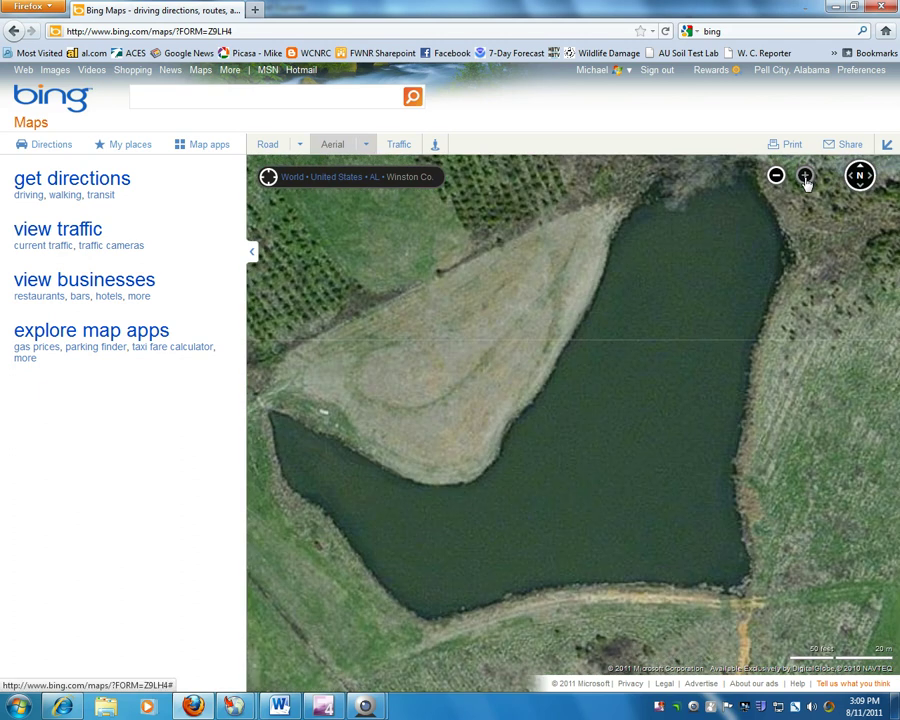
{"action": "left_click_drag", "start_coordinate": [780, 372], "coordinate": [801, 406]}
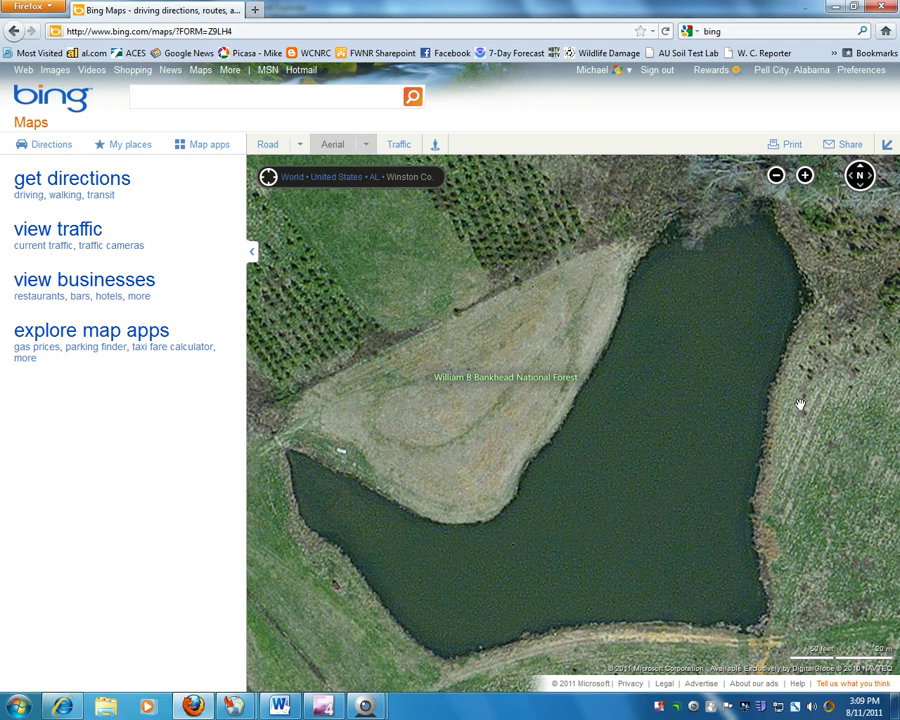
Open the My places editor, place it clear of the pond and trace an area polygon down the pond's east shore to the southeast corner
{"action": "left_click", "coordinate": [134, 150]}
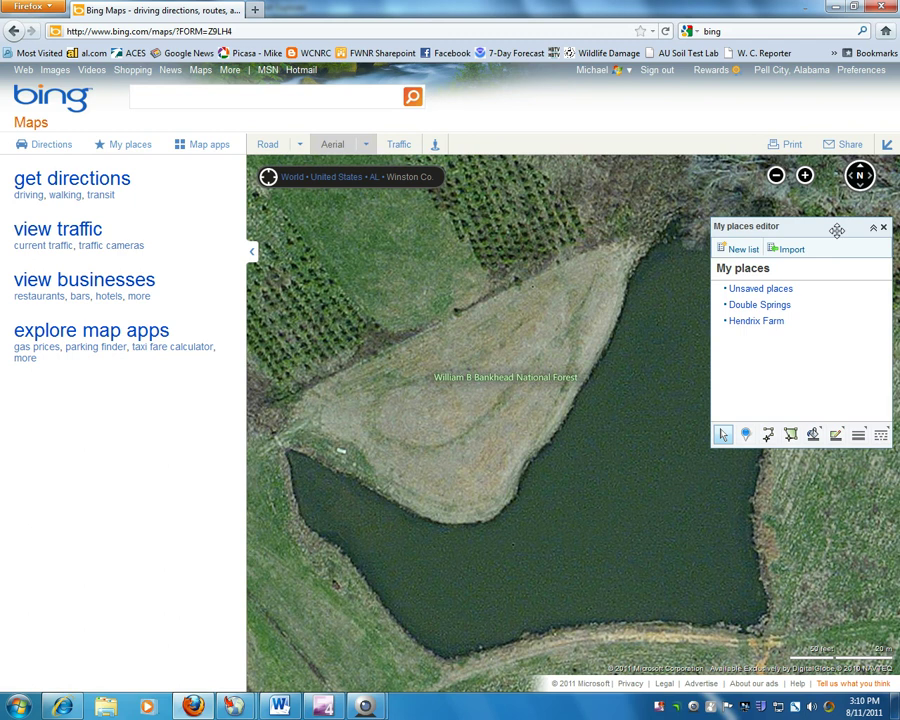
{"action": "left_click_drag", "start_coordinate": [836, 229], "coordinate": [409, 180]}
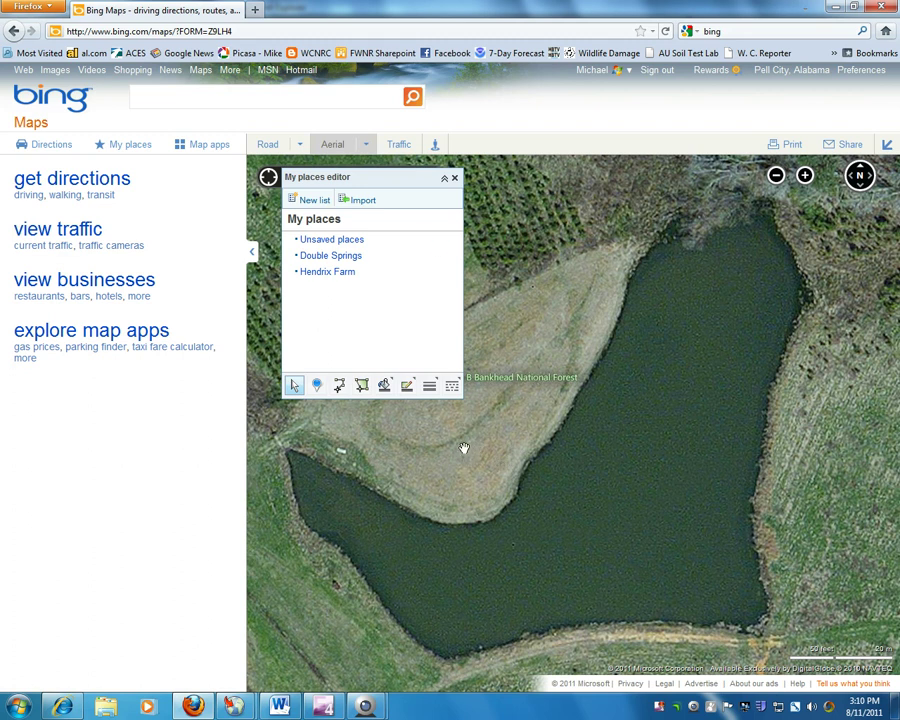
{"action": "left_click", "coordinate": [363, 391]}
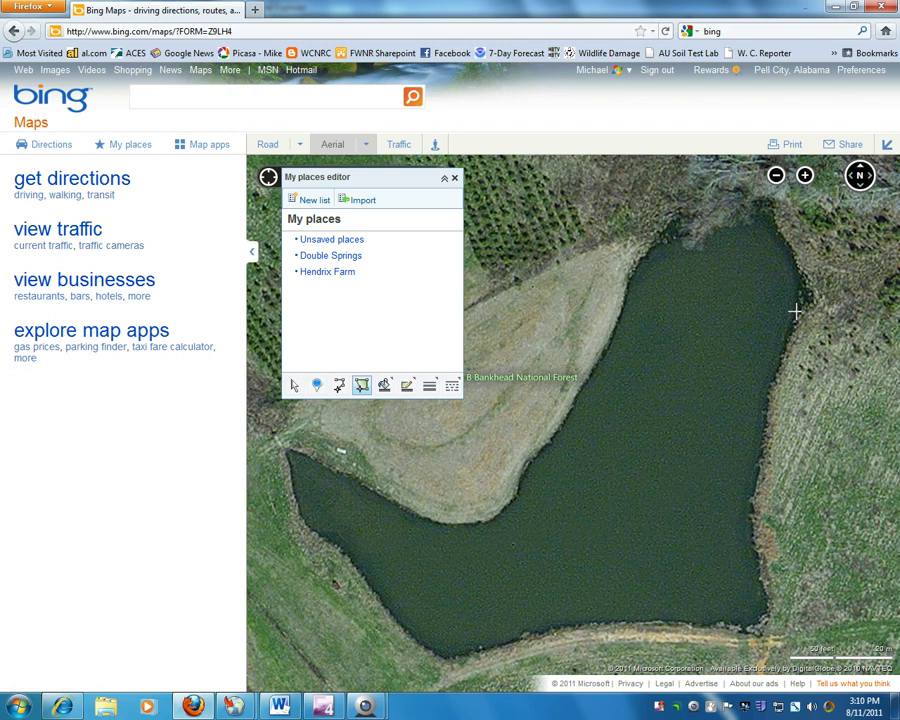
{"action": "left_click", "coordinate": [796, 313]}
{"action": "left_click", "coordinate": [767, 405]}
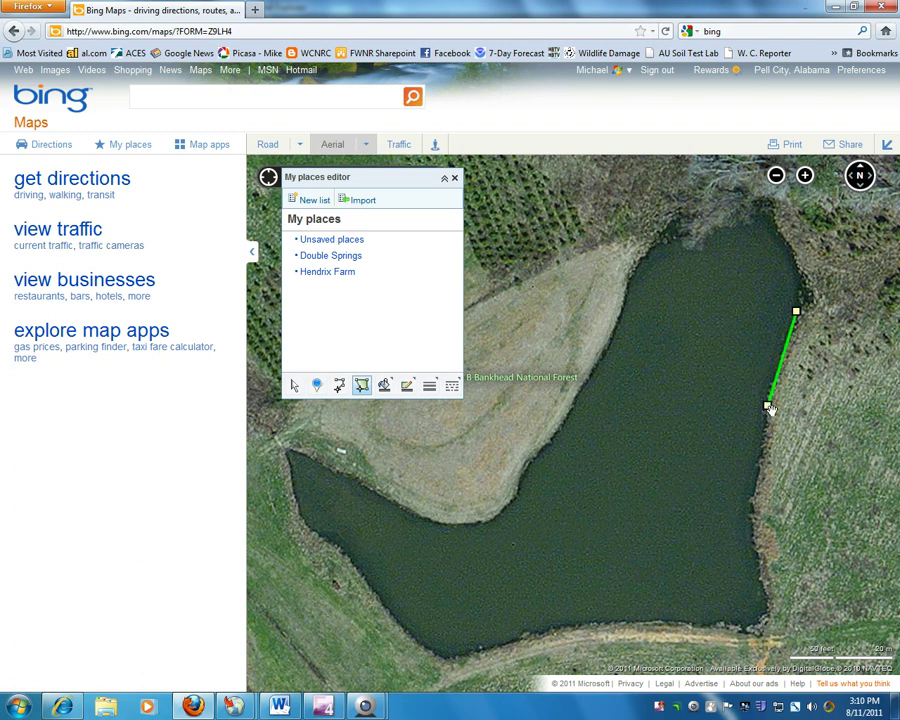
{"action": "left_click", "coordinate": [757, 481]}
{"action": "left_click", "coordinate": [751, 515]}
{"action": "left_click", "coordinate": [758, 566]}
{"action": "left_click", "coordinate": [768, 608]}
{"action": "left_click", "coordinate": [763, 629]}
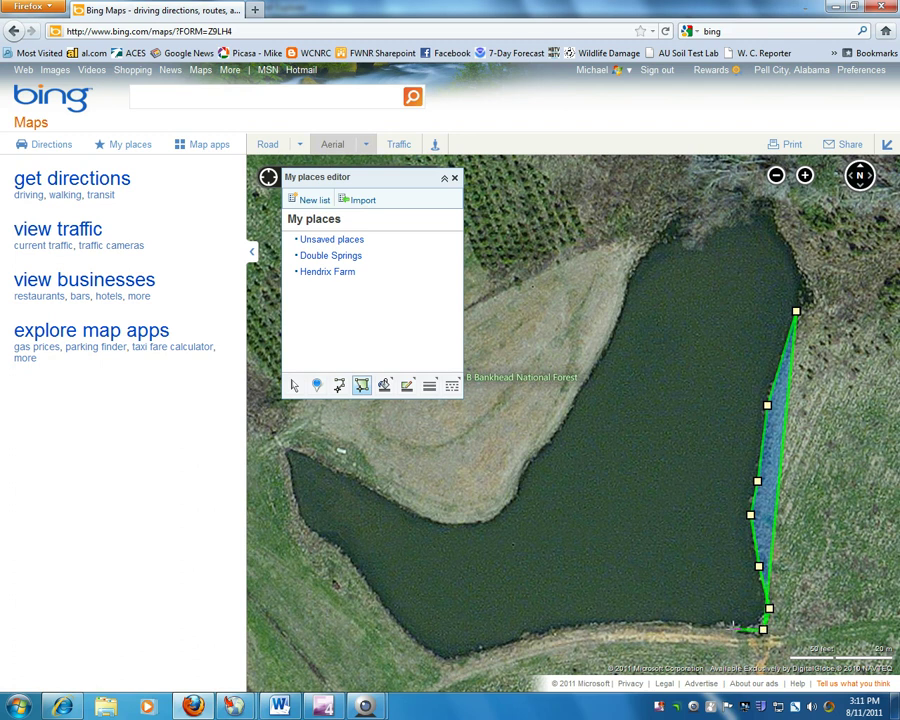
Continue the area polygon west along the pond's south shore to its southernmost bend
{"action": "left_click", "coordinate": [731, 628]}
{"action": "left_click", "coordinate": [647, 621]}
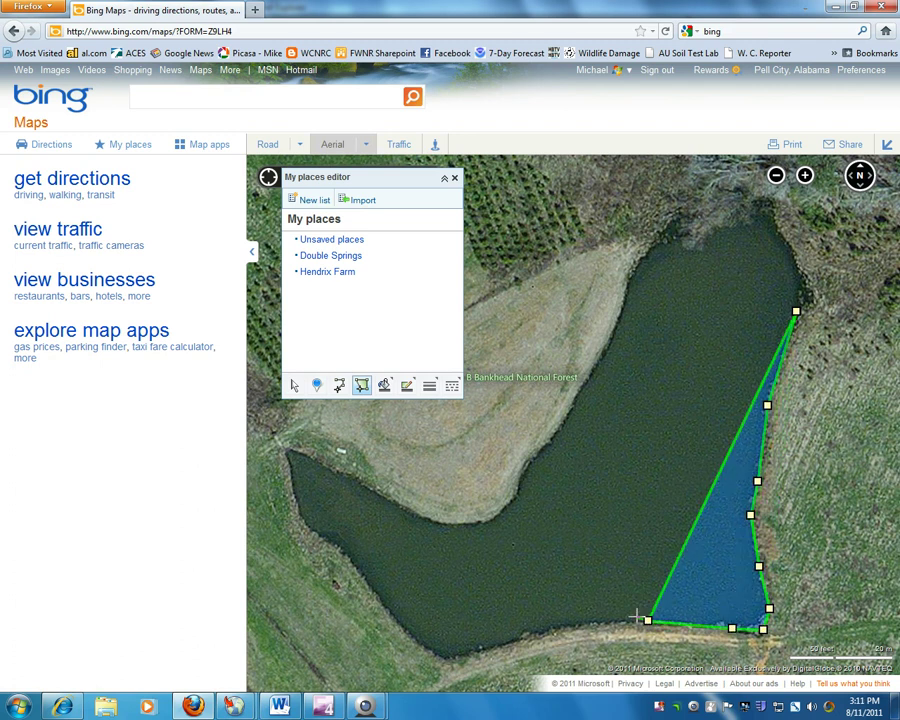
{"action": "left_click", "coordinate": [545, 629]}
{"action": "left_click", "coordinate": [479, 650]}
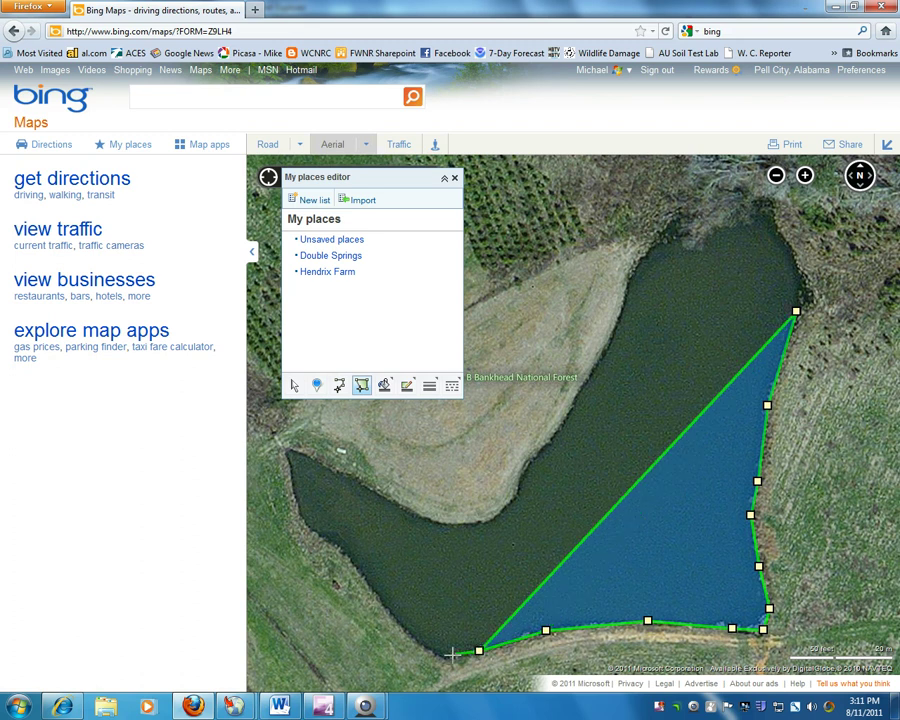
{"action": "left_click", "coordinate": [446, 656]}
Extend the polygon up the pond's southwest shore to the tip of the western arm
{"action": "left_click", "coordinate": [407, 632]}
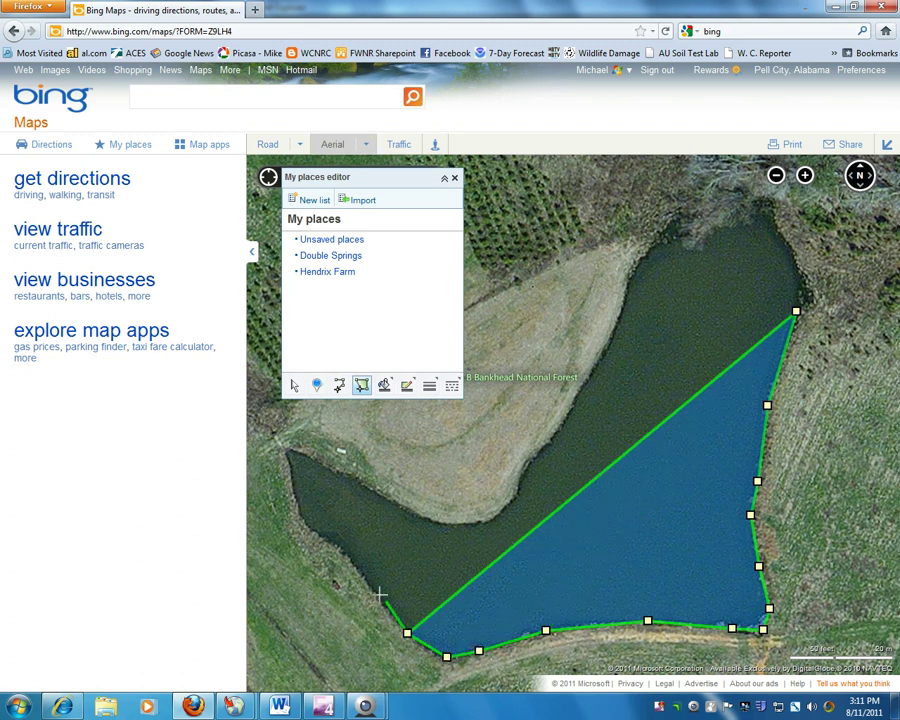
{"action": "left_click", "coordinate": [368, 582]}
{"action": "left_click", "coordinate": [337, 549]}
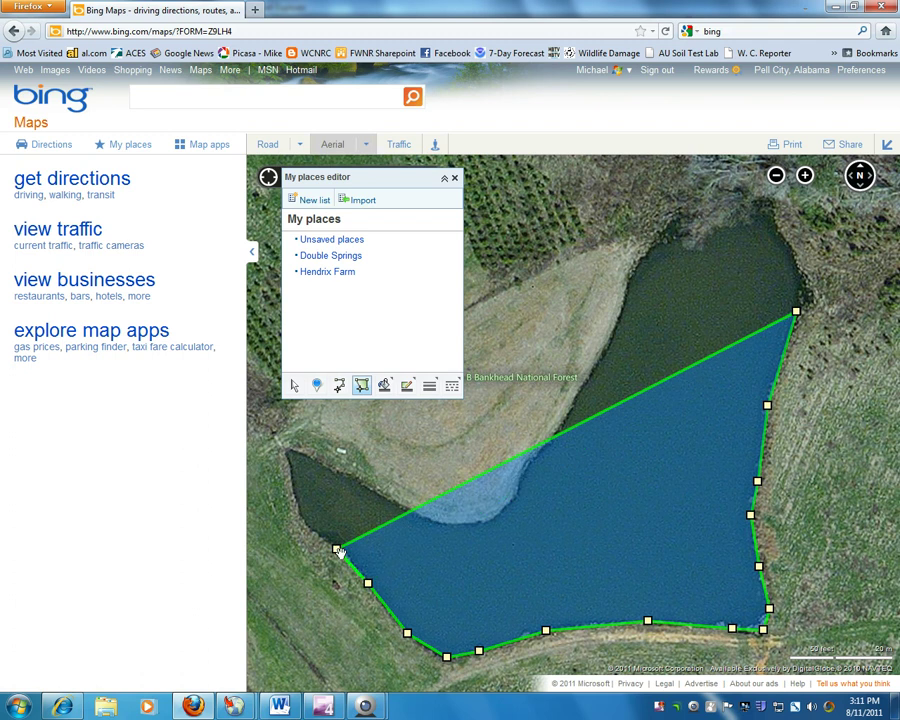
{"action": "left_click", "coordinate": [303, 520]}
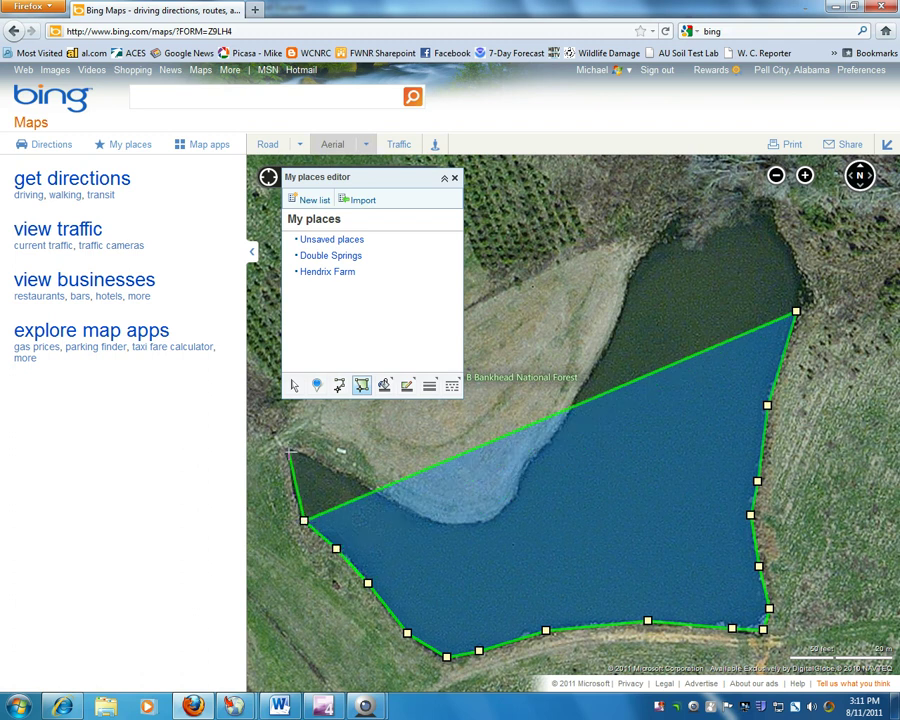
{"action": "left_click", "coordinate": [288, 450]}
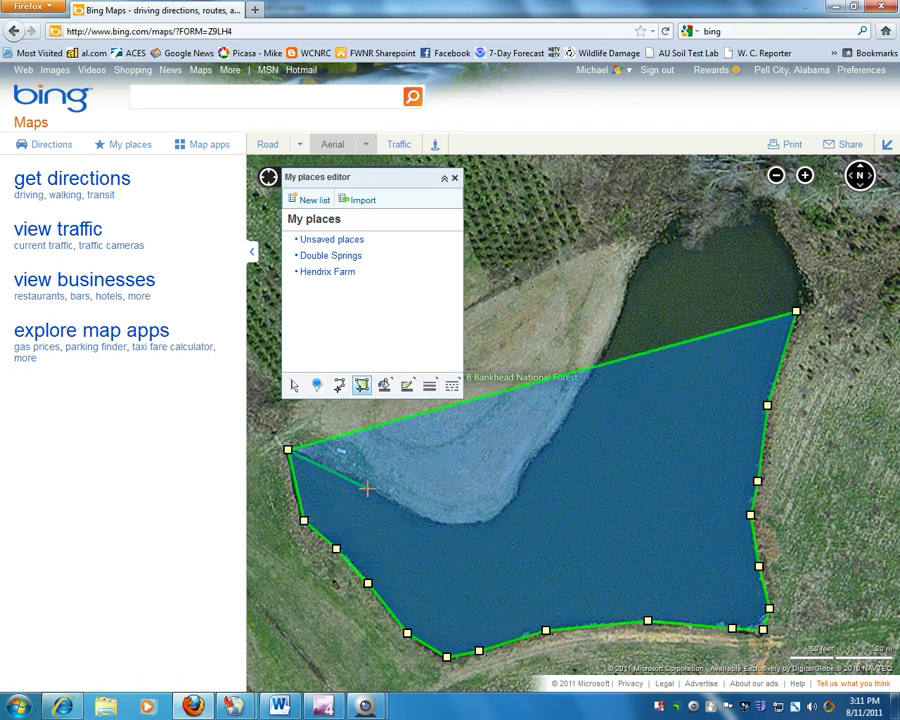
Trace the polygon along the inner shore from the western tip, around the bend and up the northern arm's west bank
{"action": "left_click", "coordinate": [367, 488]}
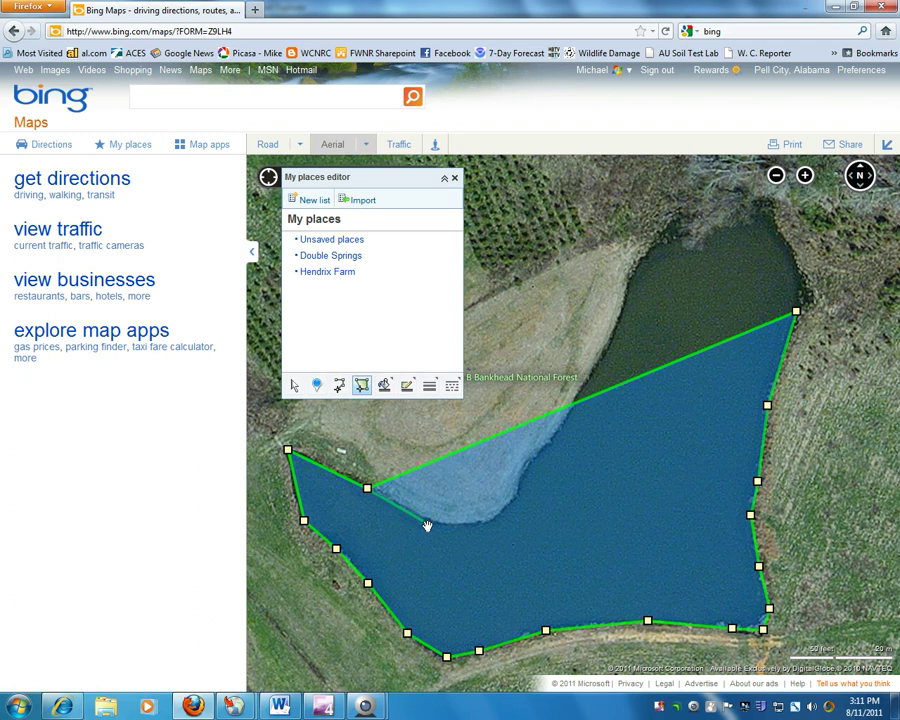
{"action": "left_click", "coordinate": [422, 520]}
{"action": "left_click", "coordinate": [470, 524]}
{"action": "left_click", "coordinate": [502, 513]}
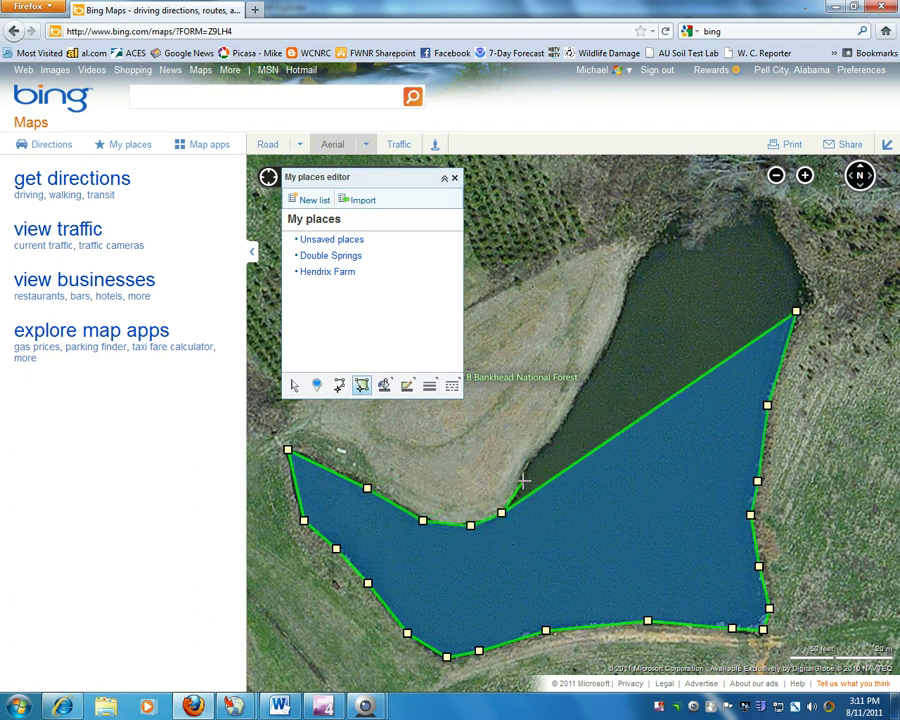
{"action": "left_click", "coordinate": [522, 481]}
{"action": "left_click", "coordinate": [557, 430]}
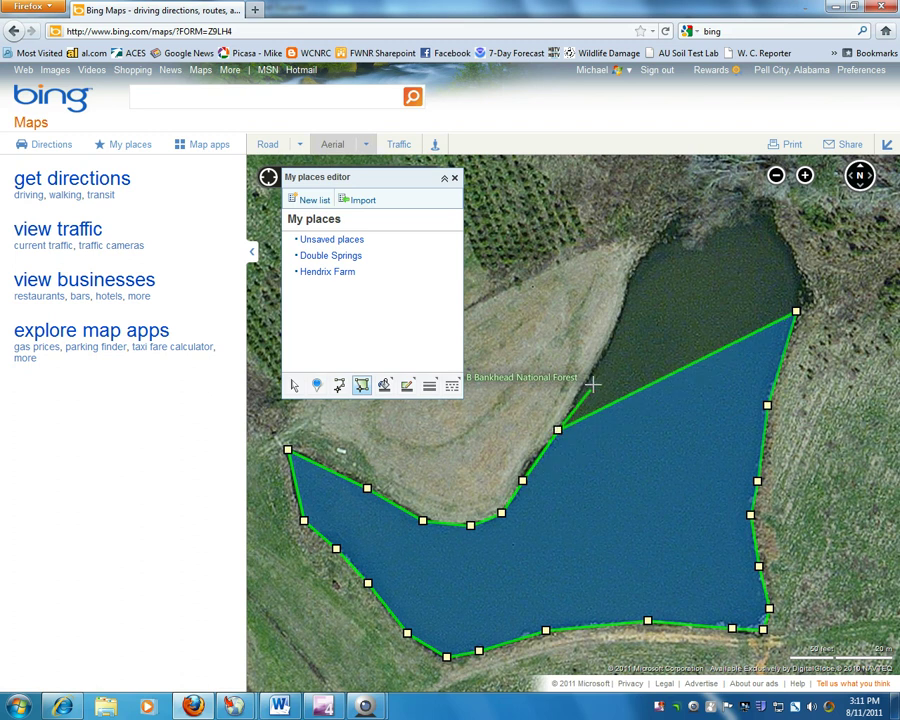
{"action": "left_click", "coordinate": [594, 369]}
{"action": "left_click", "coordinate": [618, 321]}
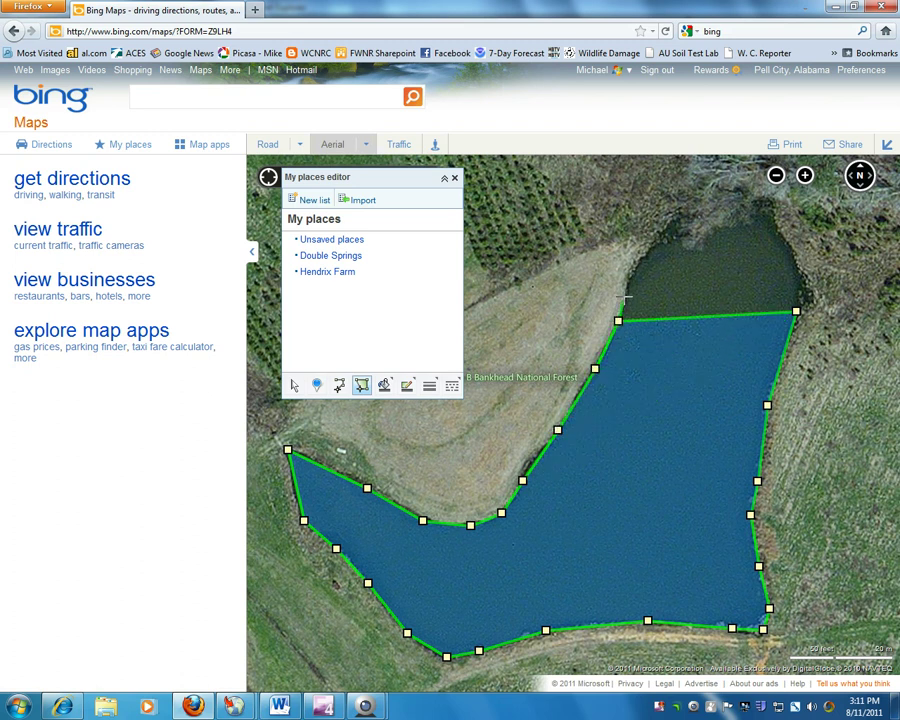
Carry the polygon around the pond's north end to just above its starting point on the east shore
{"action": "left_click", "coordinate": [650, 251]}
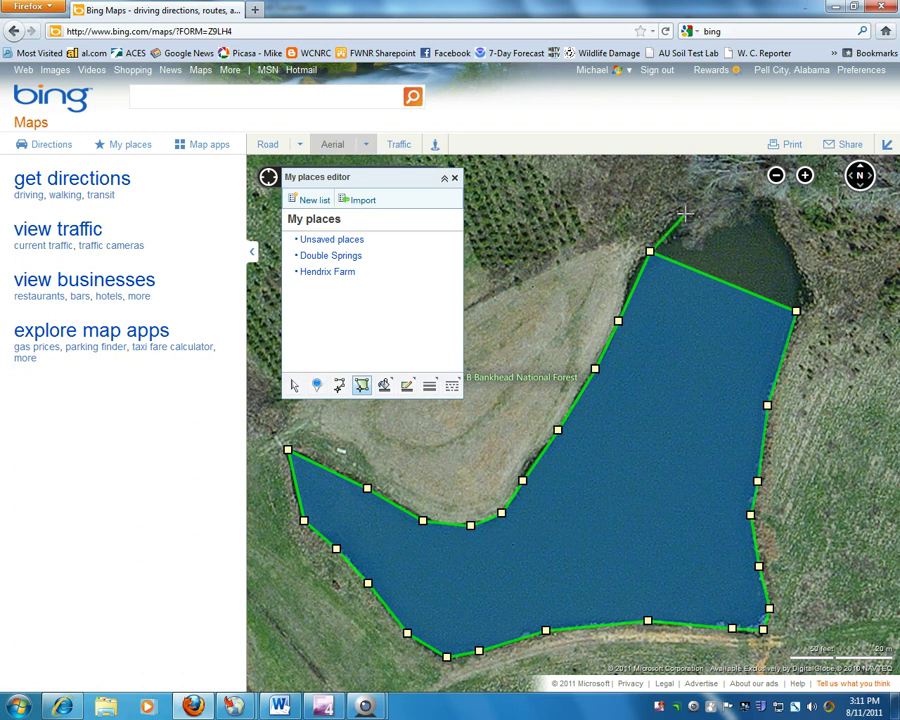
{"action": "left_click", "coordinate": [687, 214]}
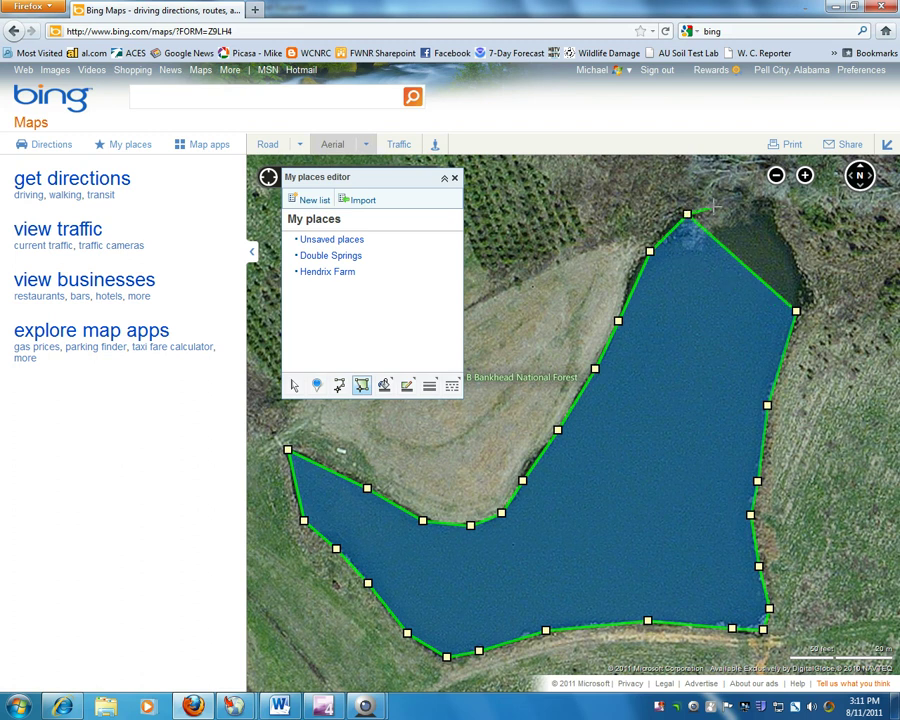
{"action": "left_click", "coordinate": [734, 199]}
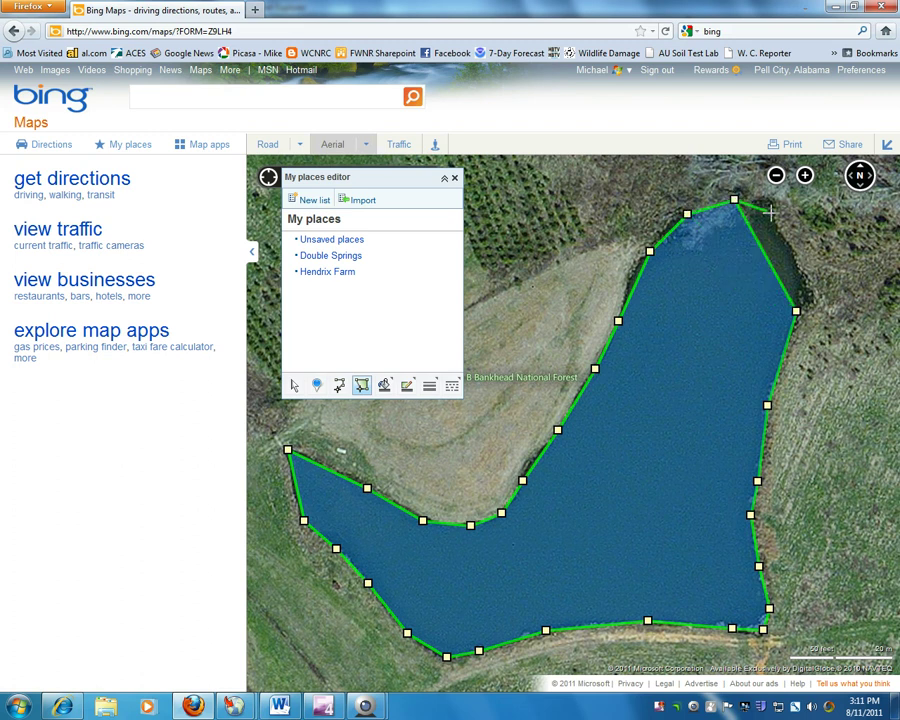
{"action": "left_click", "coordinate": [776, 220]}
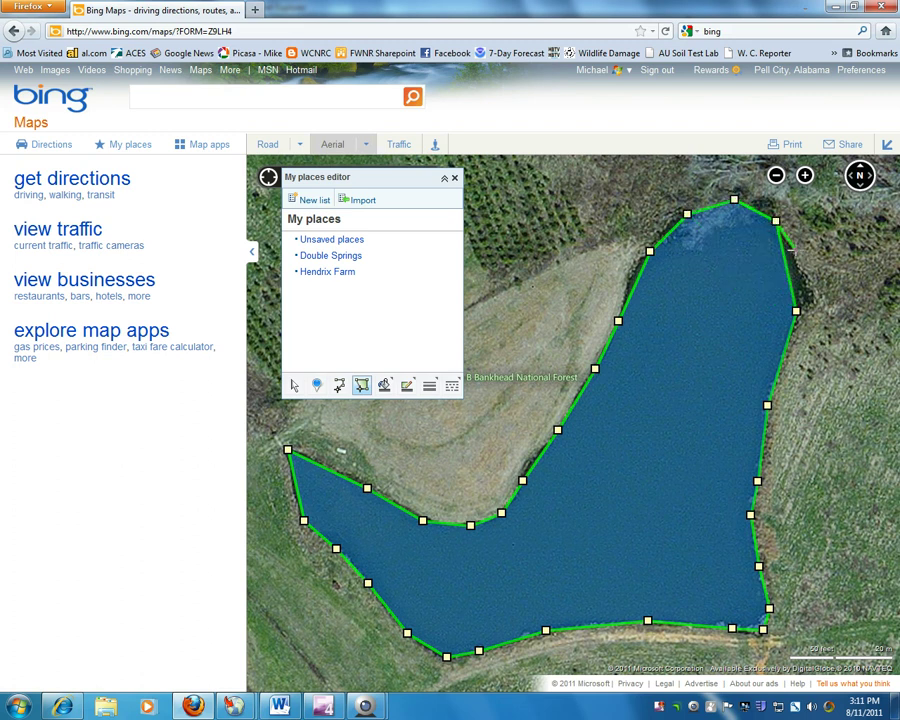
{"action": "left_click", "coordinate": [796, 252]}
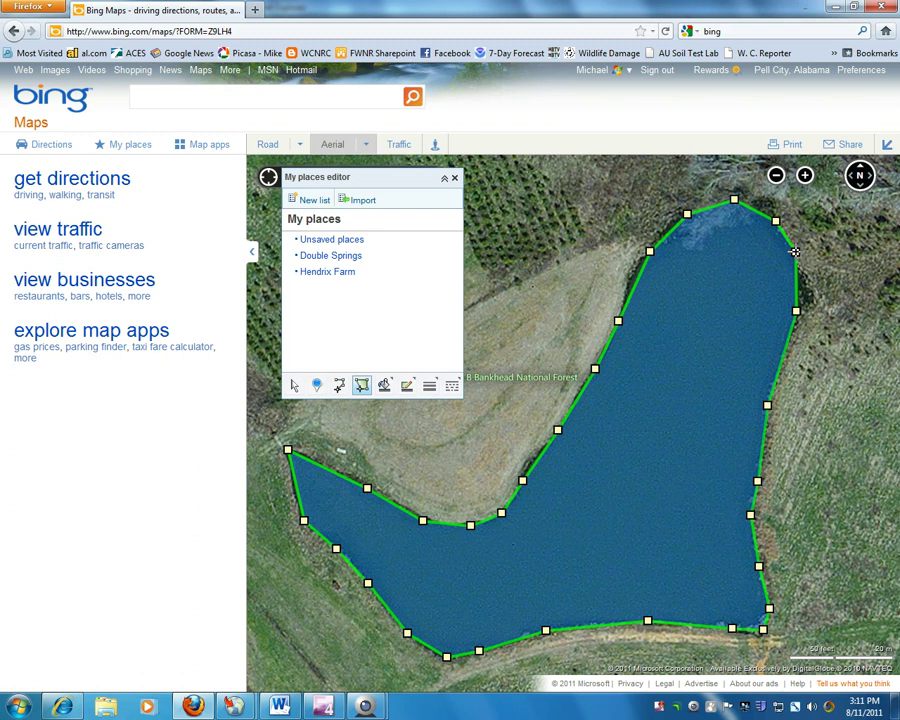
Finish the pond polygon, title it Peak Pond and save its properties under Unsaved places
{"action": "double_click", "coordinate": [796, 252]}
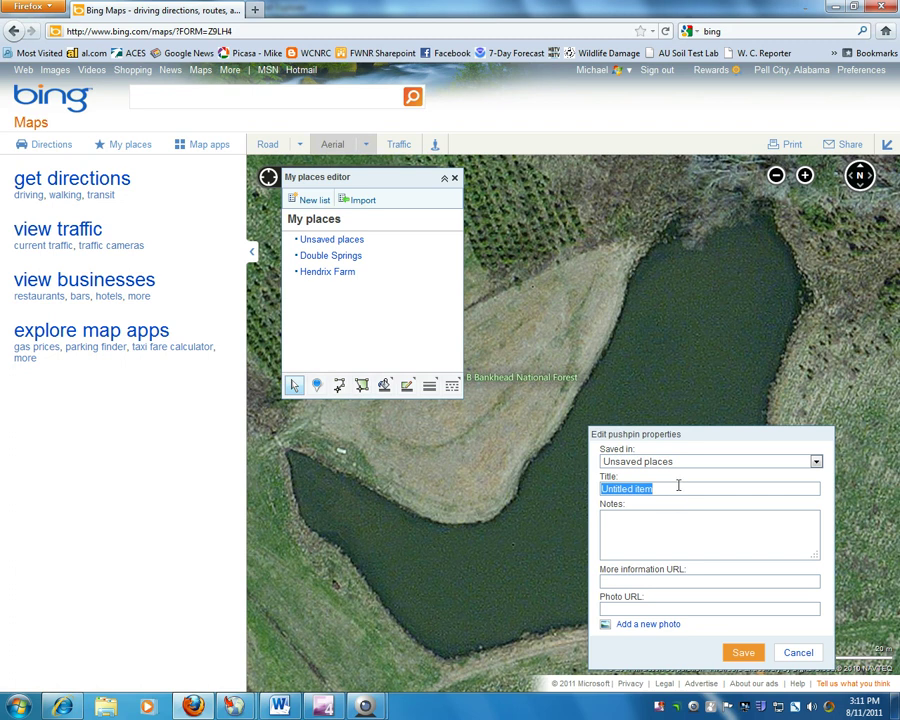
{"action": "type", "text": "Peak Pond"}
{"action": "left_click", "coordinate": [743, 652]}
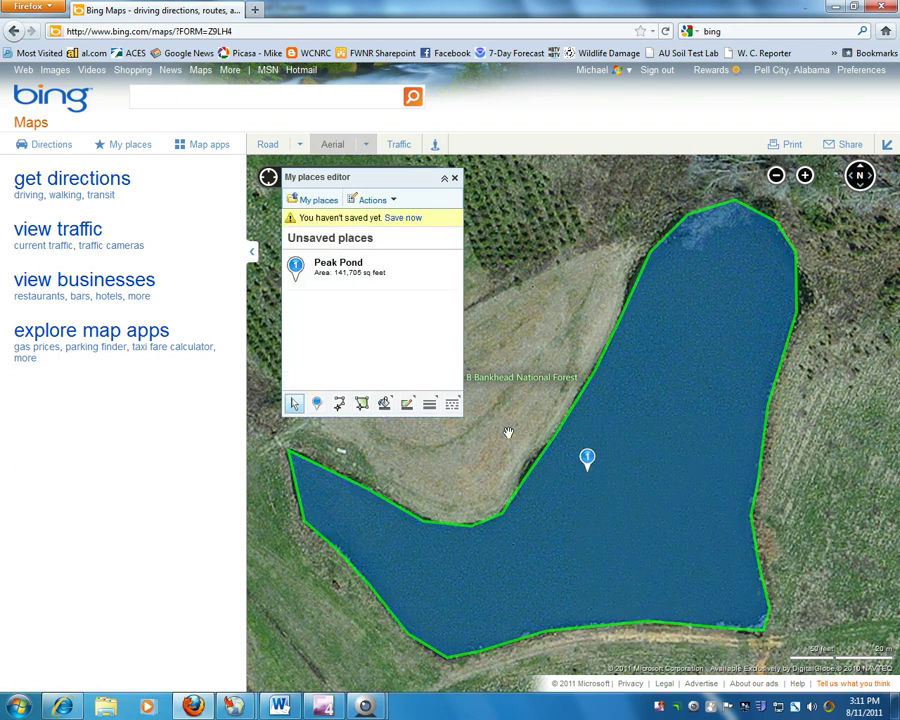
Save the list of places as Peak Pond with the note "3.3 Acres"
{"action": "mouse_move", "coordinate": [334, 271]}
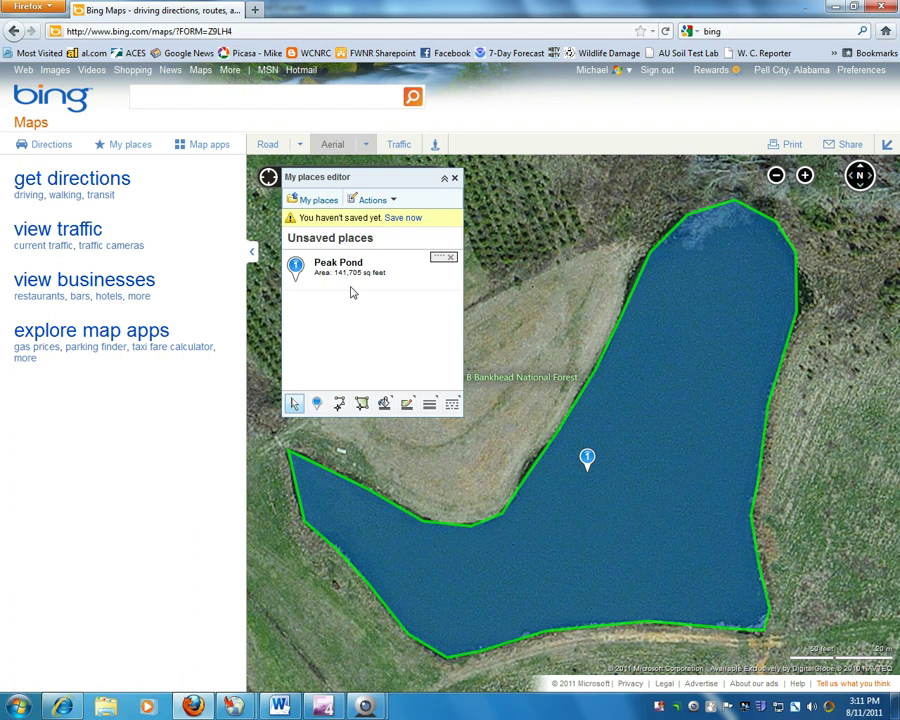
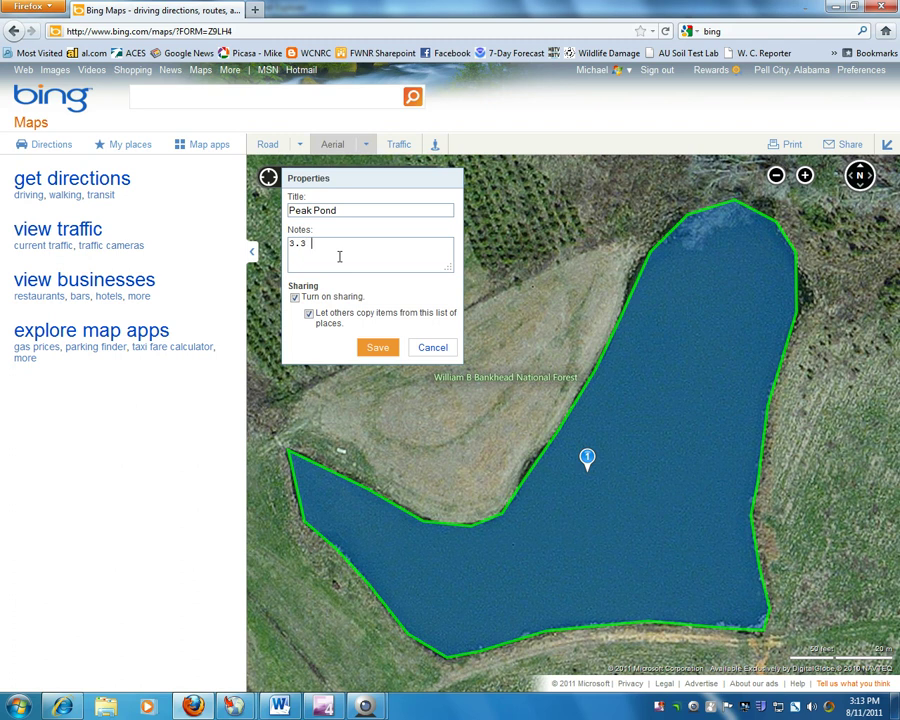
{"action": "type", "text": "s"}
{"action": "left_click", "coordinate": [379, 349]}
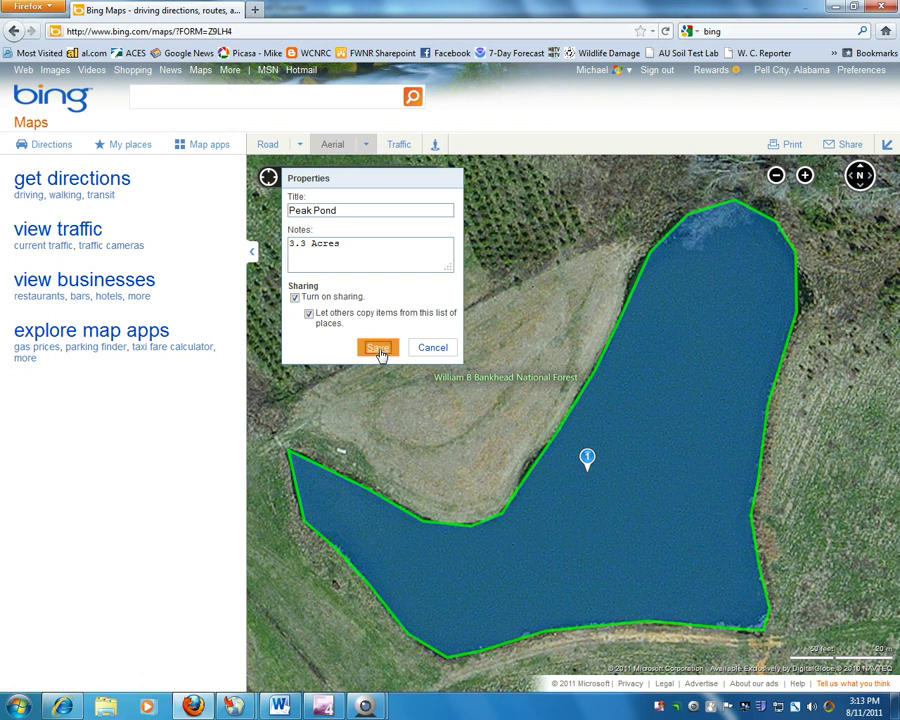